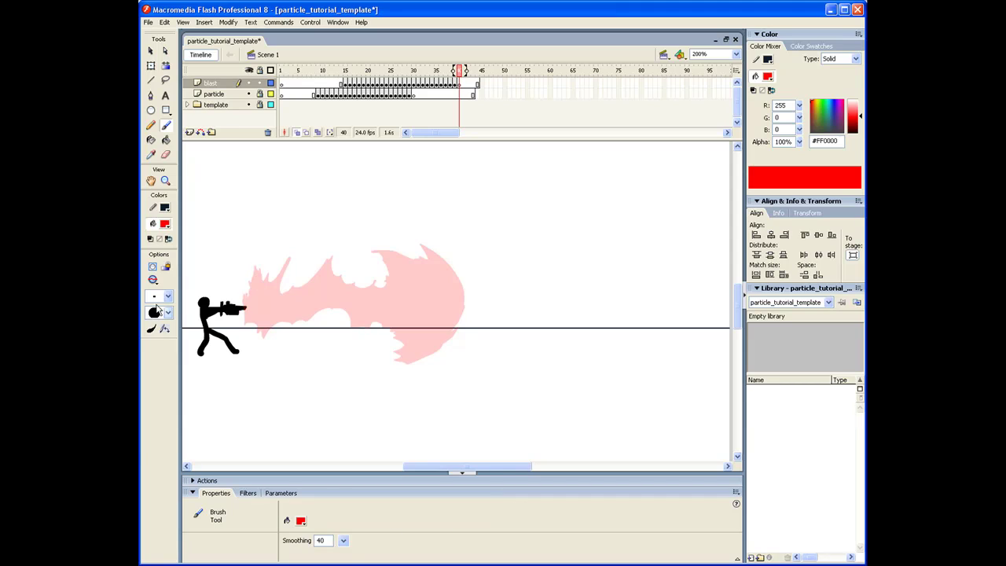
{"action": "left_click", "coordinate": [167, 296]}
{"action": "left_click", "coordinate": [154, 307]}
{"action": "left_click_drag", "start_coordinate": [246, 308], "coordinate": [275, 211]}
{"action": "key", "text": "ctrl+z"}
{"action": "mouse_move", "coordinate": [245, 308]}
{"action": "left_mouse_down"}
{"action": "mouse_move", "coordinate": [259, 265]}
{"action": "mouse_move", "coordinate": [303, 239]}
{"action": "mouse_move", "coordinate": [305, 277]}
{"action": "mouse_move", "coordinate": [566, 253]}
{"action": "left_mouse_up"}
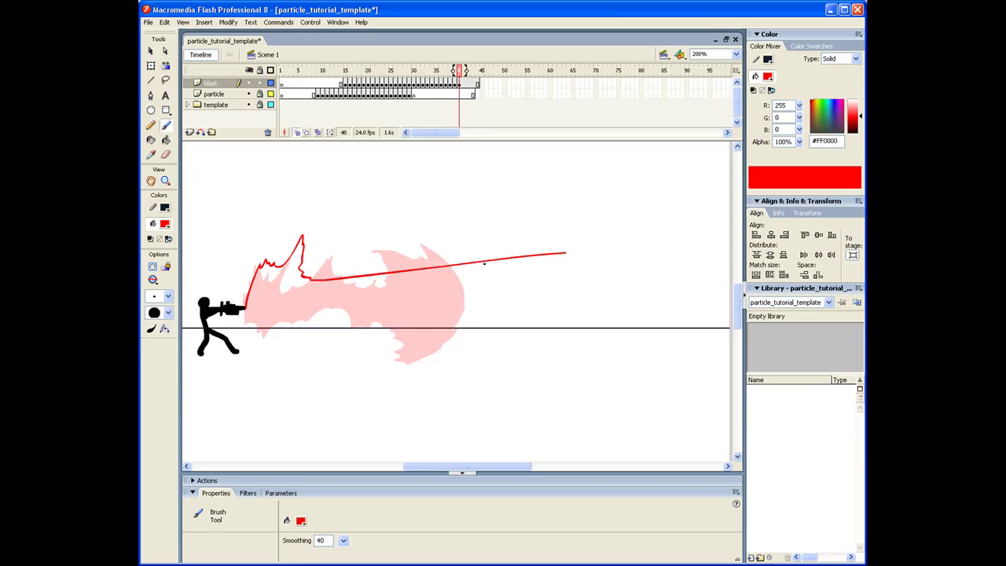
{"action": "key", "text": "ctrl+z"}
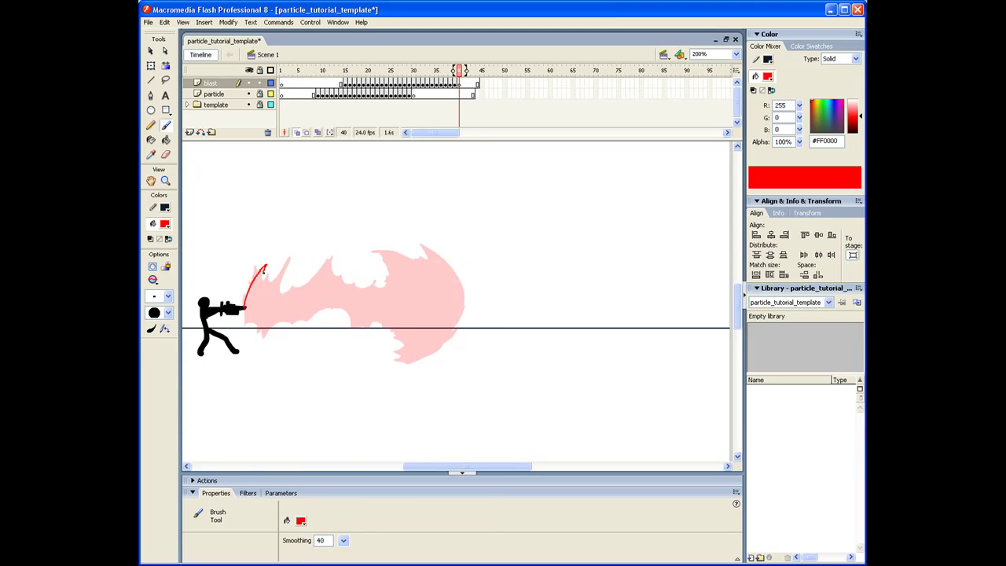
{"action": "left_click_drag", "start_coordinate": [276, 274], "coordinate": [651, 249]}
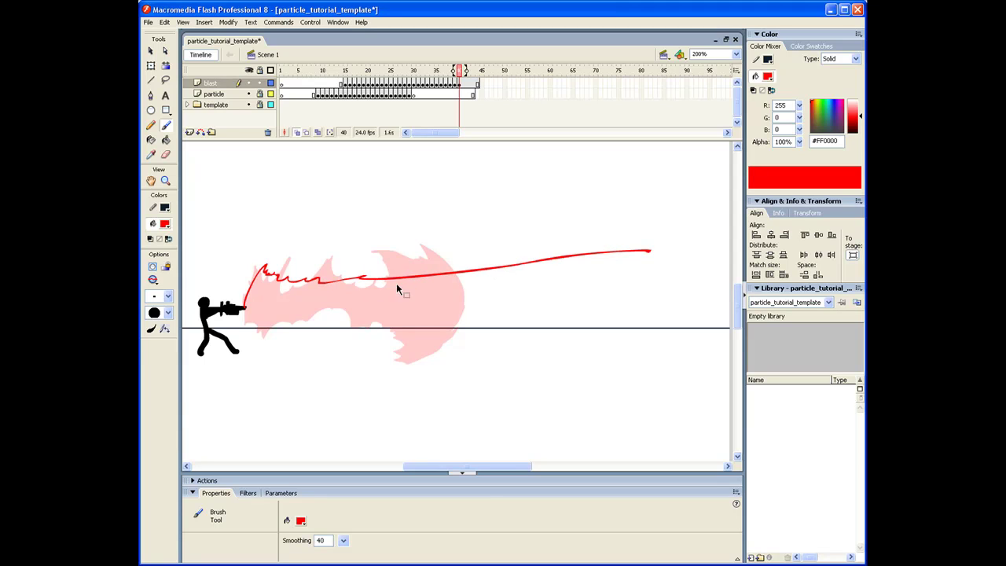
{"action": "key", "text": "ctrl+z"}
{"action": "key", "text": "ctrl+z"}
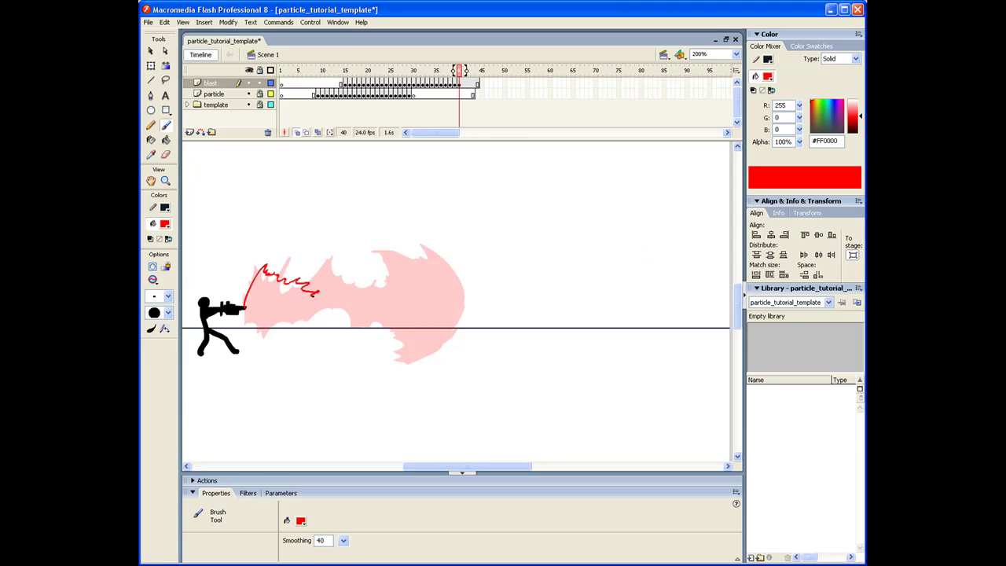
Brush a red outline of the frame 40 blast from the gun muzzle to a flared, pointed tip beyond the stage edge.
{"action": "left_click_drag", "start_coordinate": [317, 294], "coordinate": [665, 288]}
{"action": "left_click_drag", "start_coordinate": [284, 333], "coordinate": [291, 303]}
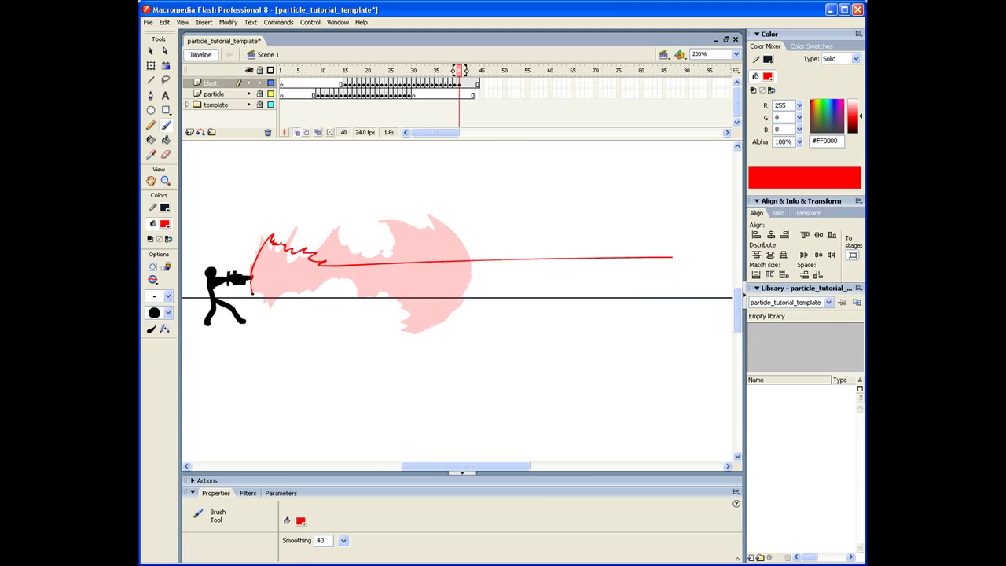
{"action": "mouse_move", "coordinate": [291, 301]}
{"action": "left_mouse_down"}
{"action": "mouse_move", "coordinate": [525, 289]}
{"action": "mouse_move", "coordinate": [458, 286]}
{"action": "left_mouse_up"}
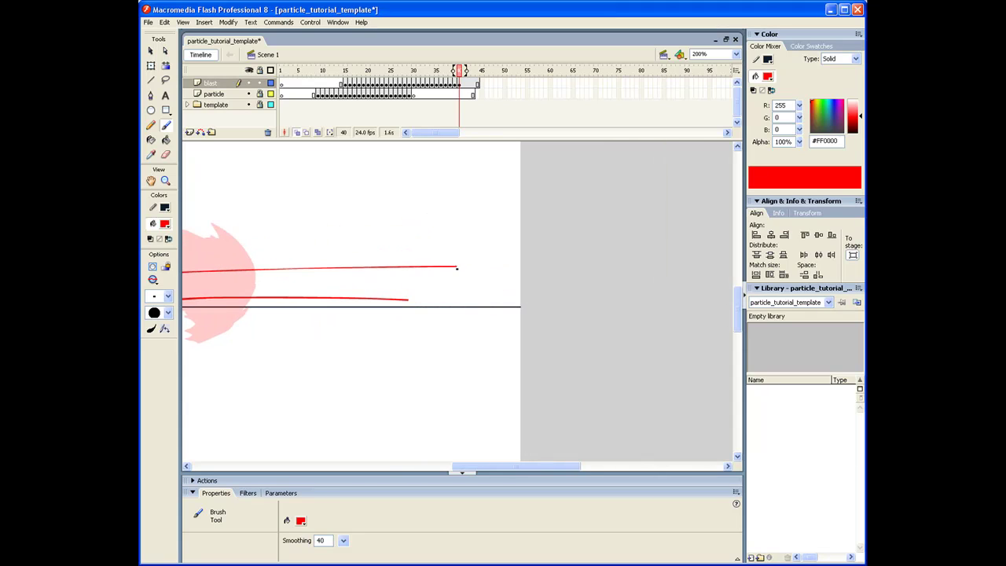
{"action": "mouse_move", "coordinate": [501, 253]}
{"action": "left_mouse_down"}
{"action": "mouse_move", "coordinate": [559, 260]}
{"action": "mouse_move", "coordinate": [606, 286]}
{"action": "left_mouse_up"}
{"action": "mouse_move", "coordinate": [420, 305]}
{"action": "left_mouse_down"}
{"action": "mouse_move", "coordinate": [481, 312]}
{"action": "mouse_move", "coordinate": [498, 328]}
{"action": "mouse_move", "coordinate": [577, 319]}
{"action": "mouse_move", "coordinate": [618, 285]}
{"action": "left_mouse_up"}
Fill the frame 40 blast outline with solid red using the Paint Bucket.
{"action": "left_click", "coordinate": [165, 140]}
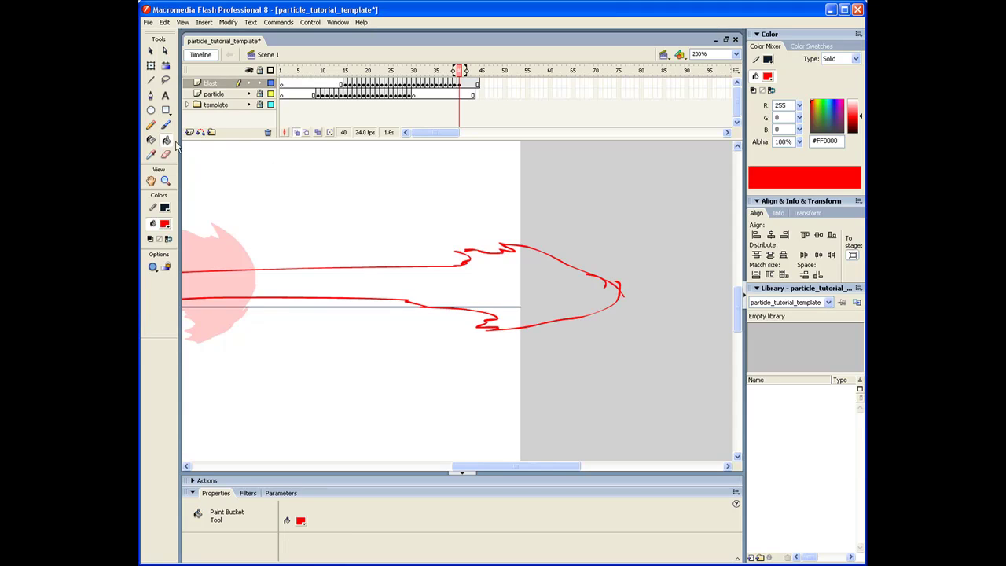
{"action": "left_click", "coordinate": [549, 278]}
{"action": "left_click_drag", "start_coordinate": [423, 304], "coordinate": [646, 313]}
{"action": "left_click", "coordinate": [165, 125]}
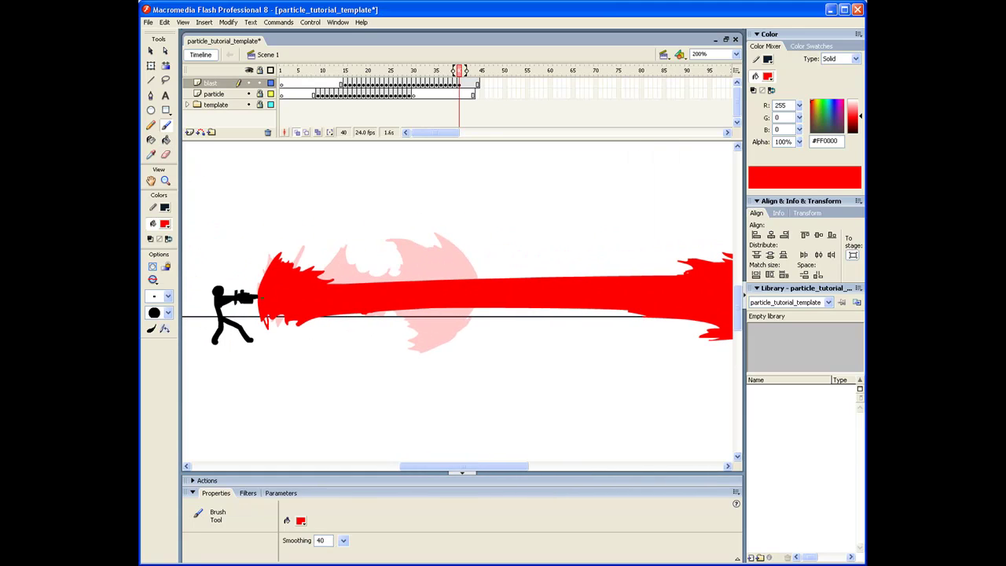
{"action": "left_click", "coordinate": [165, 140]}
Add a blank keyframe at frame 41 of the blast layer and brush the jagged muzzle burst and the beam's upper and lower edges.
{"action": "key", "text": "F7"}
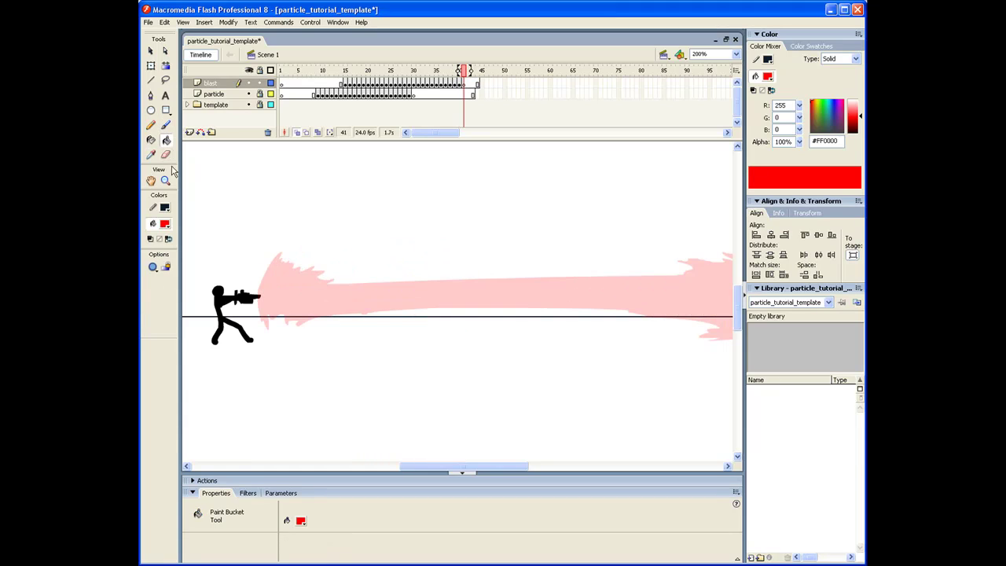
{"action": "left_click", "coordinate": [166, 126]}
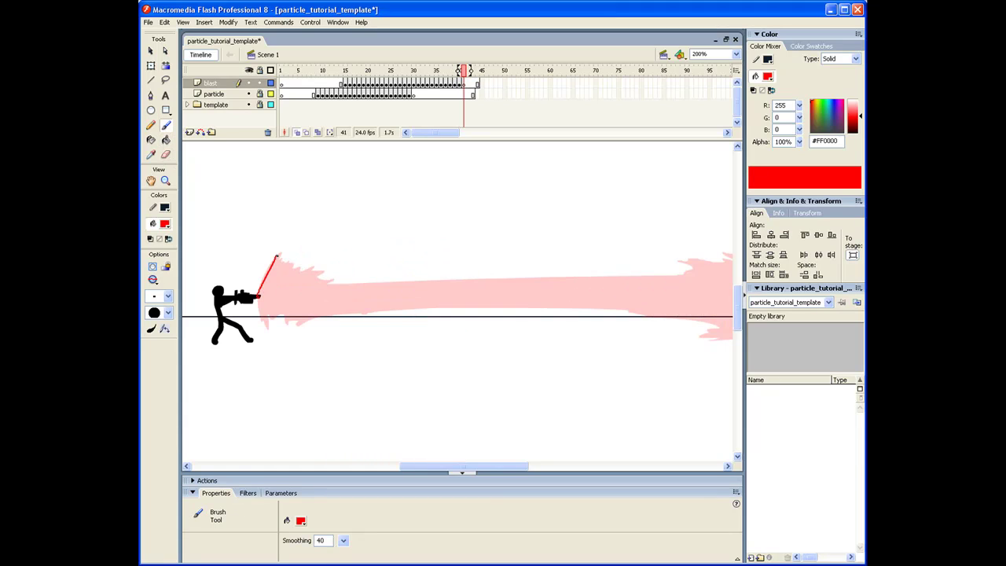
{"action": "left_click_drag", "start_coordinate": [277, 256], "coordinate": [279, 255]}
{"action": "key", "text": "ctrl+z"}
{"action": "left_click_drag", "start_coordinate": [258, 296], "coordinate": [284, 254]}
{"action": "mouse_move", "coordinate": [362, 274]}
{"action": "left_mouse_down"}
{"action": "mouse_move", "coordinate": [477, 245]}
{"action": "mouse_move", "coordinate": [567, 274]}
{"action": "left_mouse_up"}
{"action": "key", "text": "ctrl+z"}
{"action": "mouse_move", "coordinate": [261, 298]}
{"action": "left_mouse_down"}
{"action": "mouse_move", "coordinate": [280, 254]}
{"action": "mouse_move", "coordinate": [328, 287]}
{"action": "mouse_move", "coordinate": [731, 269]}
{"action": "left_mouse_up"}
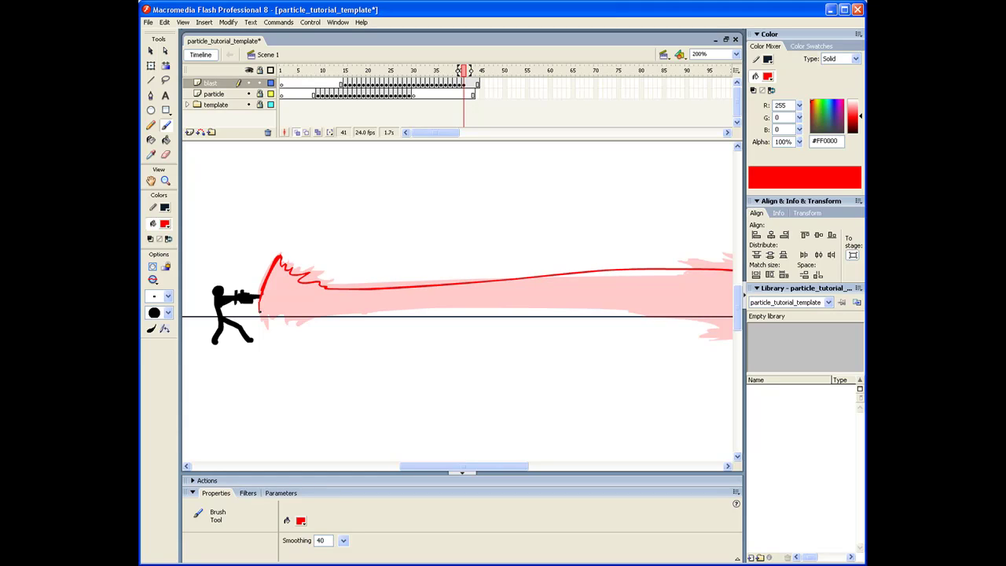
{"action": "mouse_move", "coordinate": [265, 324]}
{"action": "left_mouse_down"}
{"action": "mouse_move", "coordinate": [272, 333]}
{"action": "mouse_move", "coordinate": [419, 308]}
{"action": "mouse_move", "coordinate": [822, 306]}
{"action": "left_mouse_up"}
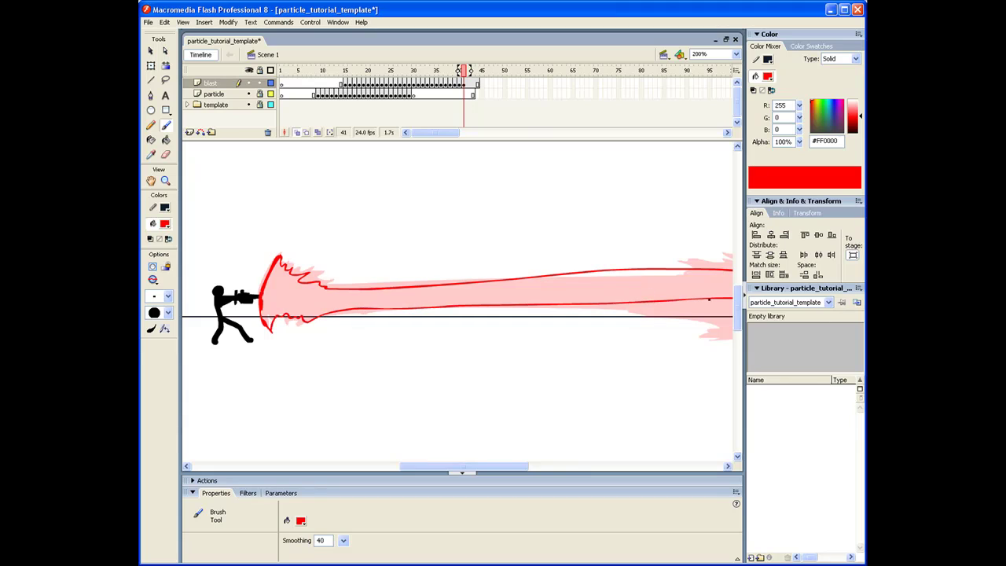
Close the frame 41 beam outline with a tip beyond the stage edge and fill the shape with red.
{"action": "key", "text": "space"}
{"action": "mouse_move", "coordinate": [715, 299]}
{"action": "left_mouse_down"}
{"action": "mouse_move", "coordinate": [500, 299]}
{"action": "mouse_move", "coordinate": [550, 324]}
{"action": "mouse_move", "coordinate": [598, 331]}
{"action": "left_mouse_up"}
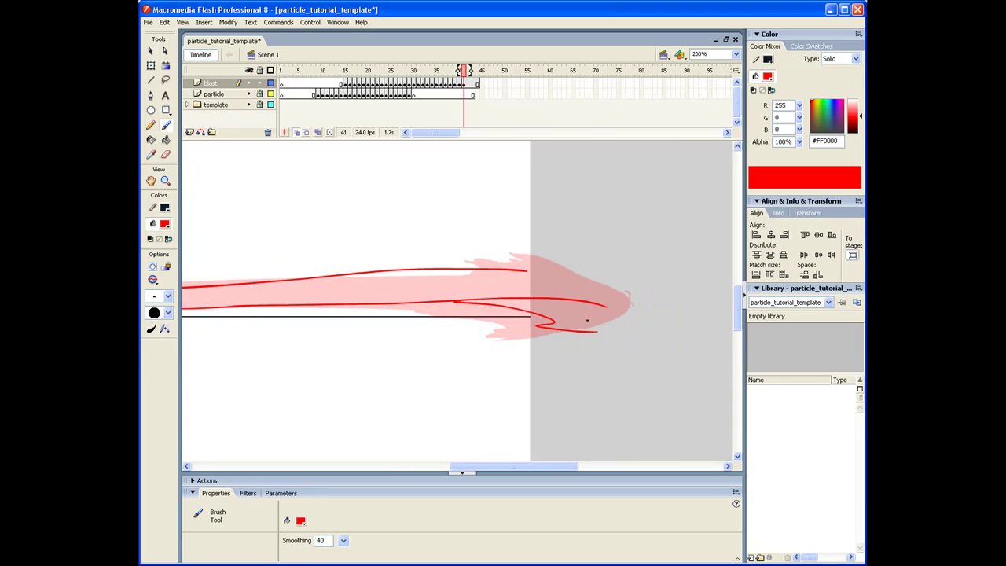
{"action": "mouse_move", "coordinate": [507, 267]}
{"action": "left_mouse_down"}
{"action": "mouse_move", "coordinate": [608, 282]}
{"action": "mouse_move", "coordinate": [607, 315]}
{"action": "mouse_move", "coordinate": [585, 333]}
{"action": "mouse_move", "coordinate": [703, 304]}
{"action": "mouse_move", "coordinate": [612, 266]}
{"action": "left_mouse_up"}
{"action": "left_click", "coordinate": [165, 140]}
{"action": "left_click", "coordinate": [566, 304]}
{"action": "left_click", "coordinate": [165, 125]}
{"action": "mouse_move", "coordinate": [325, 223]}
{"action": "left_mouse_down"}
{"action": "mouse_move", "coordinate": [543, 306]}
{"action": "mouse_move", "coordinate": [479, 308]}
{"action": "mouse_move", "coordinate": [470, 295]}
{"action": "mouse_move", "coordinate": [497, 298]}
{"action": "left_mouse_up"}
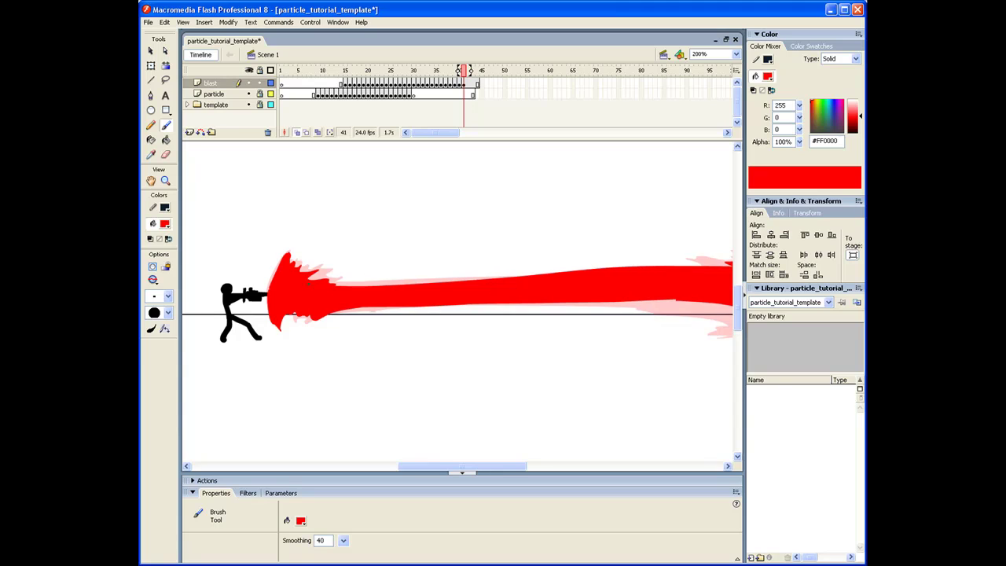
Add a blank keyframe at frame 42 and brush a thinner beam outline, closed off with a vertical stroke outside the stage.
{"action": "key", "text": "F7"}
{"action": "mouse_move", "coordinate": [280, 288]}
{"action": "left_mouse_down"}
{"action": "mouse_move", "coordinate": [301, 270]}
{"action": "mouse_move", "coordinate": [270, 294]}
{"action": "mouse_move", "coordinate": [298, 299]}
{"action": "mouse_move", "coordinate": [273, 273]}
{"action": "mouse_move", "coordinate": [283, 269]}
{"action": "mouse_move", "coordinate": [291, 285]}
{"action": "mouse_move", "coordinate": [321, 288]}
{"action": "left_mouse_up"}
{"action": "key", "text": "ctrl+z"}
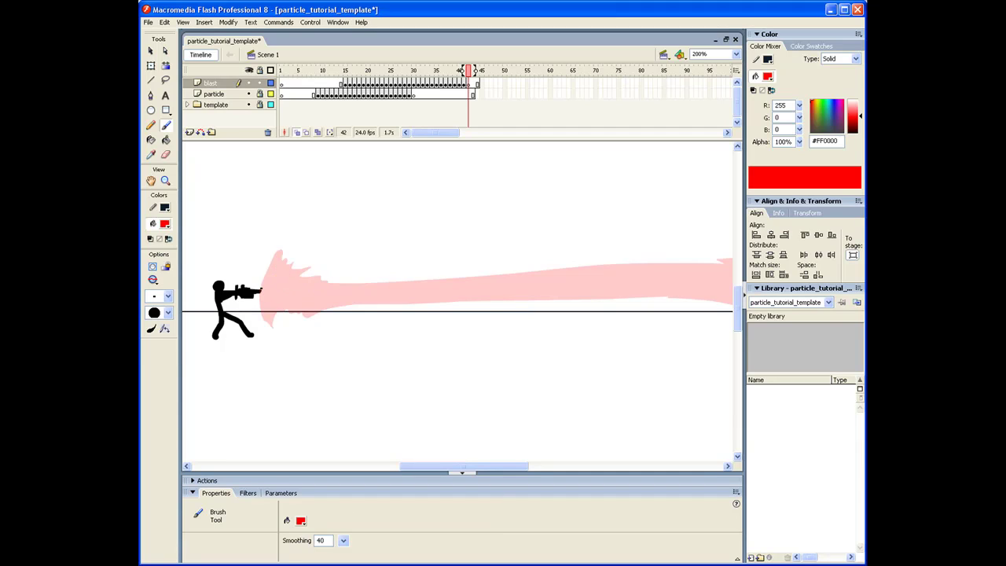
{"action": "mouse_move", "coordinate": [293, 283]}
{"action": "left_mouse_down"}
{"action": "mouse_move", "coordinate": [381, 287]}
{"action": "mouse_move", "coordinate": [734, 265]}
{"action": "left_mouse_up"}
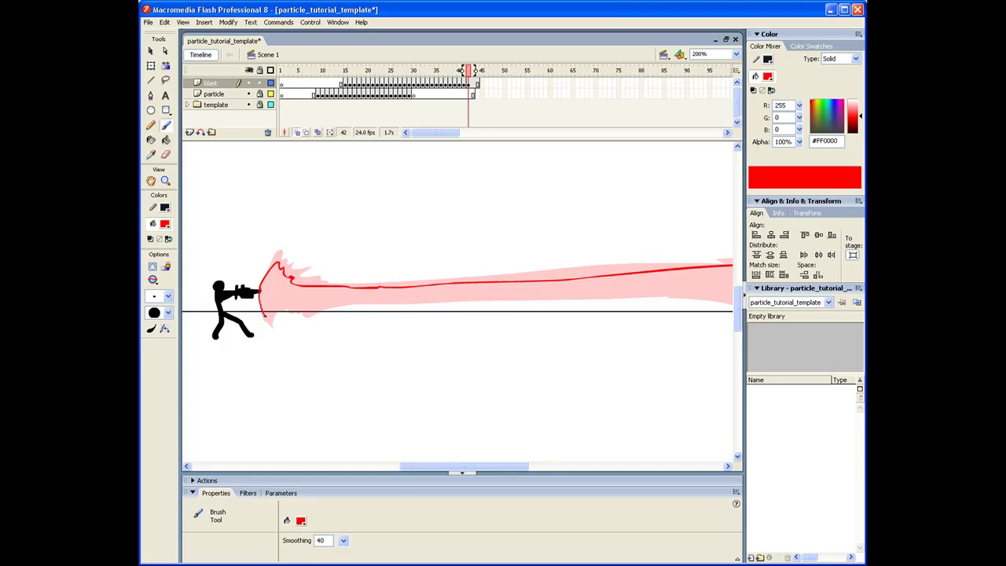
{"action": "mouse_move", "coordinate": [371, 296]}
{"action": "left_mouse_down"}
{"action": "mouse_move", "coordinate": [642, 290]}
{"action": "mouse_move", "coordinate": [863, 303]}
{"action": "left_mouse_up"}
{"action": "left_click_drag", "start_coordinate": [549, 288], "coordinate": [281, 305]}
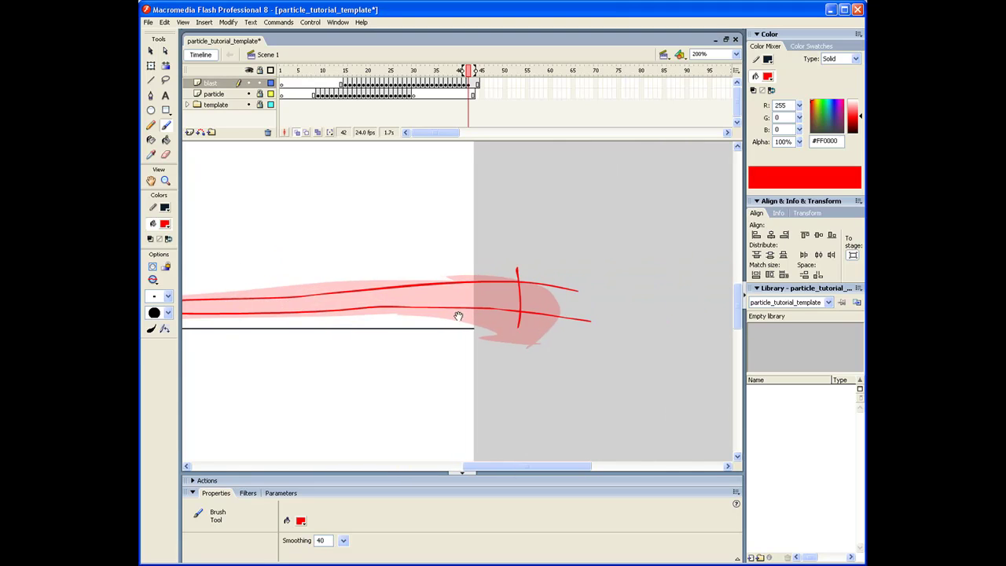
Fill the frame 42 beam outline with solid red.
{"action": "left_click", "coordinate": [166, 140]}
{"action": "left_click", "coordinate": [296, 315]}
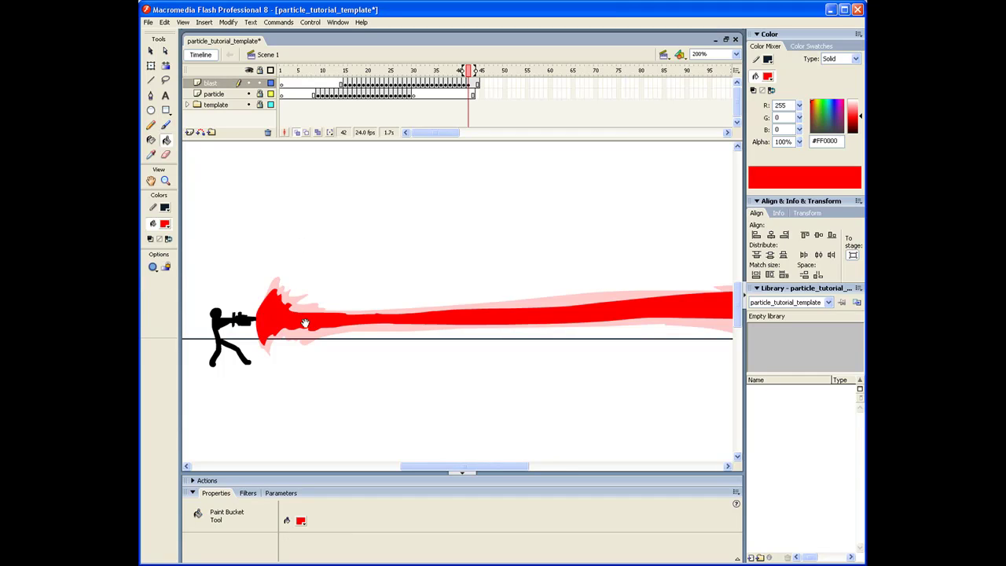
{"action": "mouse_move", "coordinate": [305, 323]}
{"action": "left_mouse_down"}
{"action": "mouse_move", "coordinate": [414, 300]}
{"action": "mouse_move", "coordinate": [362, 326]}
{"action": "left_mouse_up"}
Add a blank keyframe at frame 43 and brush a beam outline with a smaller muzzle burst, closed off outside the stage.
{"action": "left_click", "coordinate": [166, 125]}
{"action": "key", "text": "."}
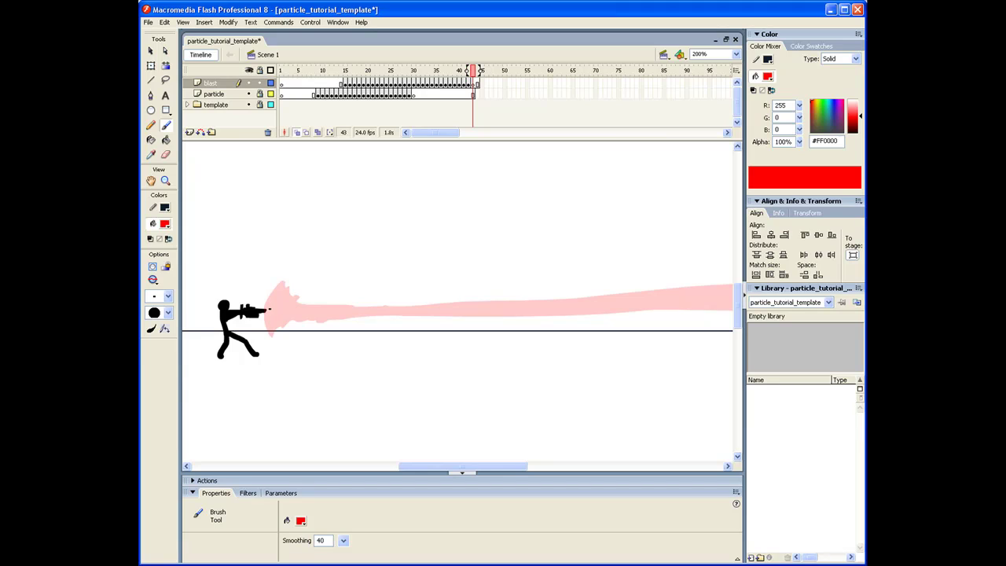
{"action": "key", "text": "ctrl+z"}
{"action": "left_click_drag", "start_coordinate": [265, 311], "coordinate": [278, 292]}
{"action": "left_click_drag", "start_coordinate": [343, 312], "coordinate": [732, 286]}
{"action": "mouse_move", "coordinate": [291, 320]}
{"action": "left_mouse_down"}
{"action": "mouse_move", "coordinate": [273, 285]}
{"action": "mouse_move", "coordinate": [733, 273]}
{"action": "left_mouse_up"}
{"action": "left_click_drag", "start_coordinate": [576, 262], "coordinate": [330, 281]}
{"action": "mouse_move", "coordinate": [531, 258]}
{"action": "left_mouse_down"}
{"action": "mouse_move", "coordinate": [536, 312]}
{"action": "mouse_move", "coordinate": [716, 309]}
{"action": "left_mouse_up"}
Fill the frame 43 beam with red and add a blank keyframe at frame 44 of the blast layer.
{"action": "left_click", "coordinate": [170, 144]}
{"action": "left_click", "coordinate": [691, 293]}
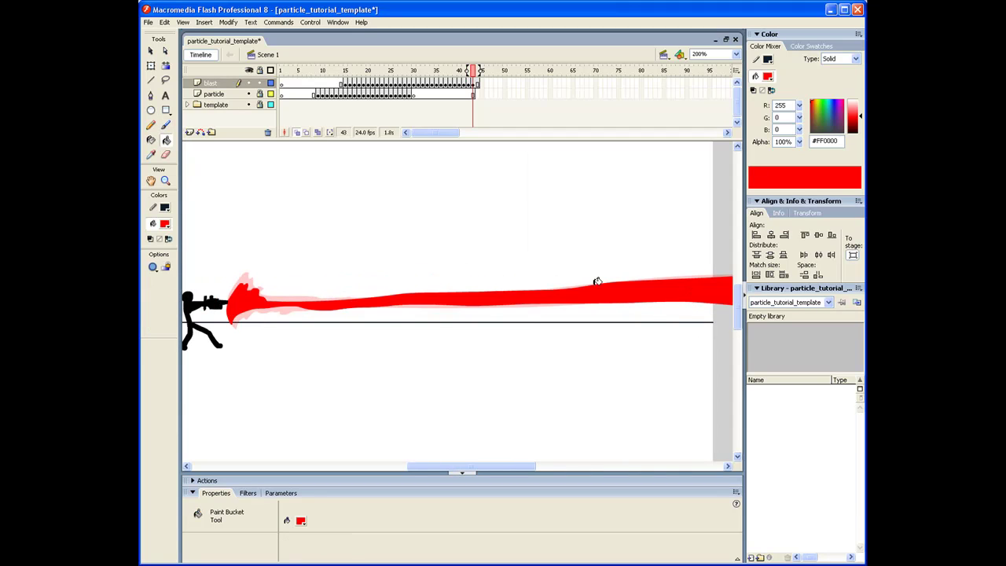
{"action": "mouse_move", "coordinate": [306, 275]}
{"action": "left_mouse_down"}
{"action": "mouse_move", "coordinate": [465, 290]}
{"action": "mouse_move", "coordinate": [327, 301]}
{"action": "left_mouse_up"}
{"action": "left_click", "coordinate": [166, 125]}
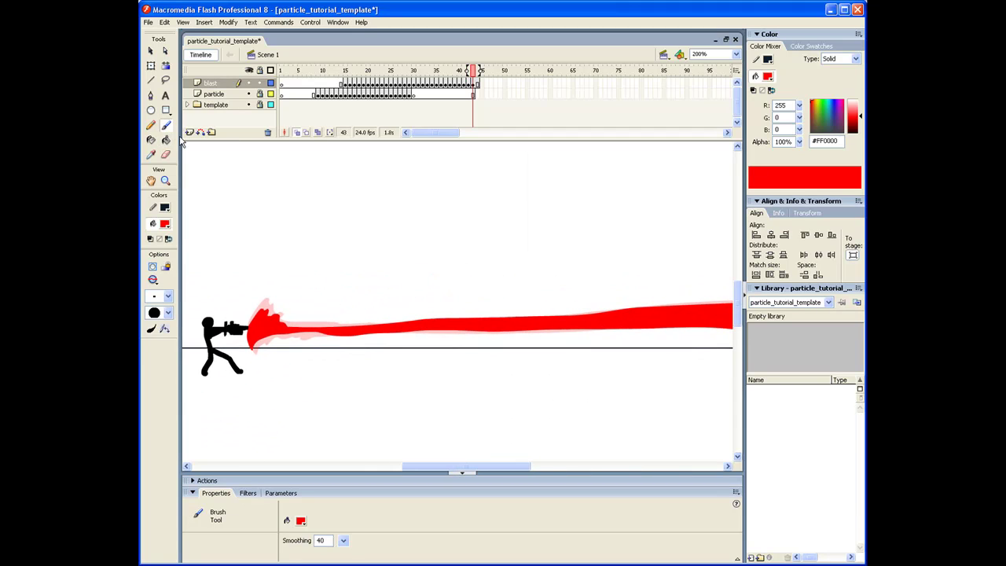
{"action": "key", "text": "F7"}
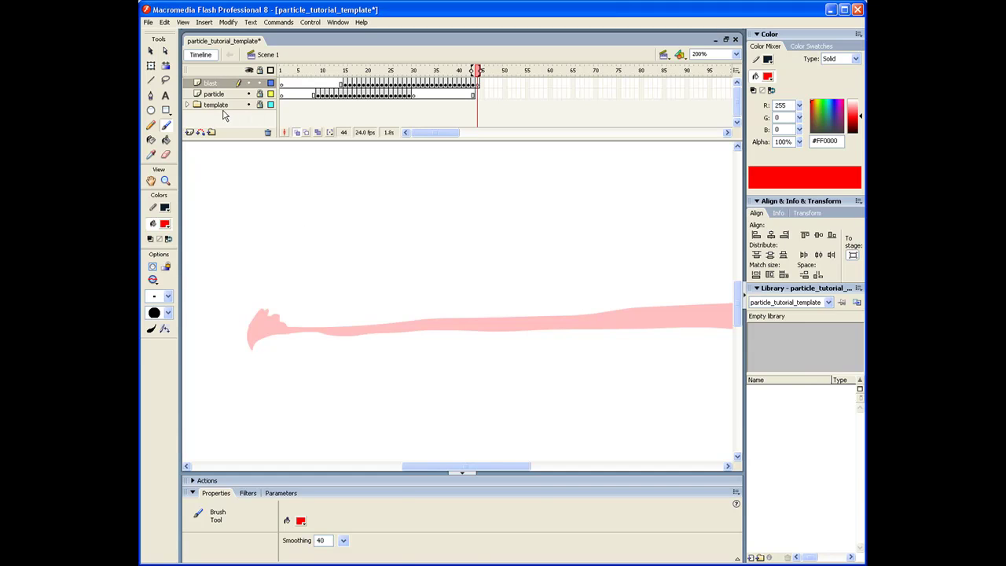
Unlock the layers, expand the template folder and extend the frames of all layers past frame 125.
{"action": "left_click", "coordinate": [259, 105]}
{"action": "left_click", "coordinate": [188, 105]}
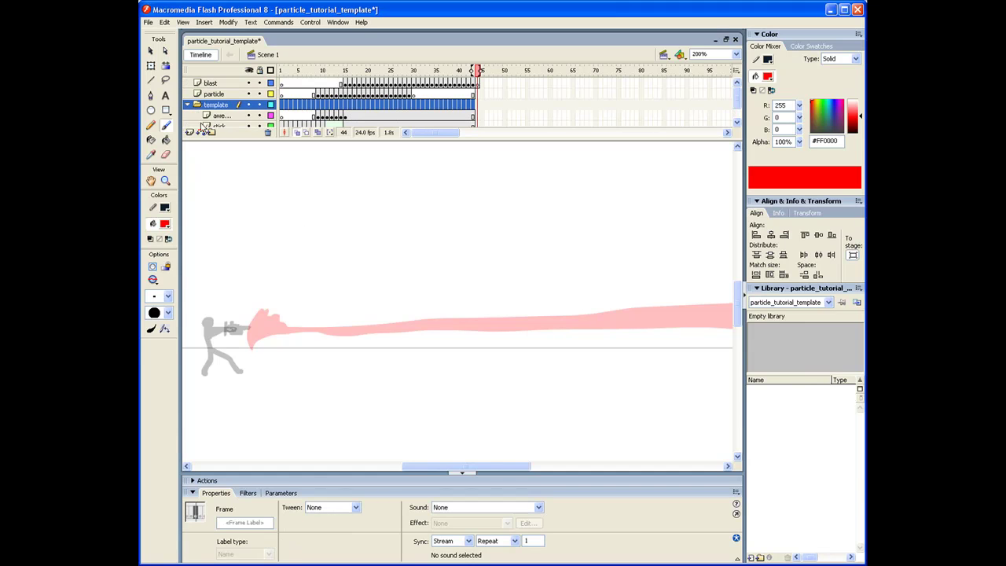
{"action": "left_click_drag", "start_coordinate": [553, 96], "coordinate": [737, 236]}
{"action": "left_click_drag", "start_coordinate": [342, 115], "coordinate": [377, 74]}
{"action": "left_click", "coordinate": [310, 94]}
{"action": "left_click", "coordinate": [341, 85]}
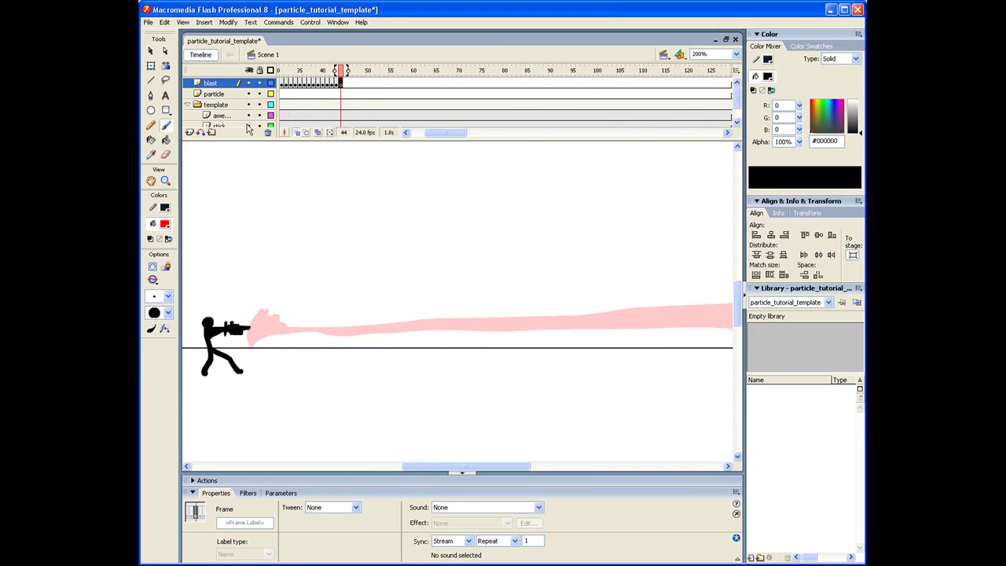
Collapse the template folder, lock the particle and template layers, and select frame 44 of the blast layer.
{"action": "left_click", "coordinate": [188, 104]}
{"action": "left_click_drag", "start_coordinate": [260, 95], "coordinate": [261, 105]}
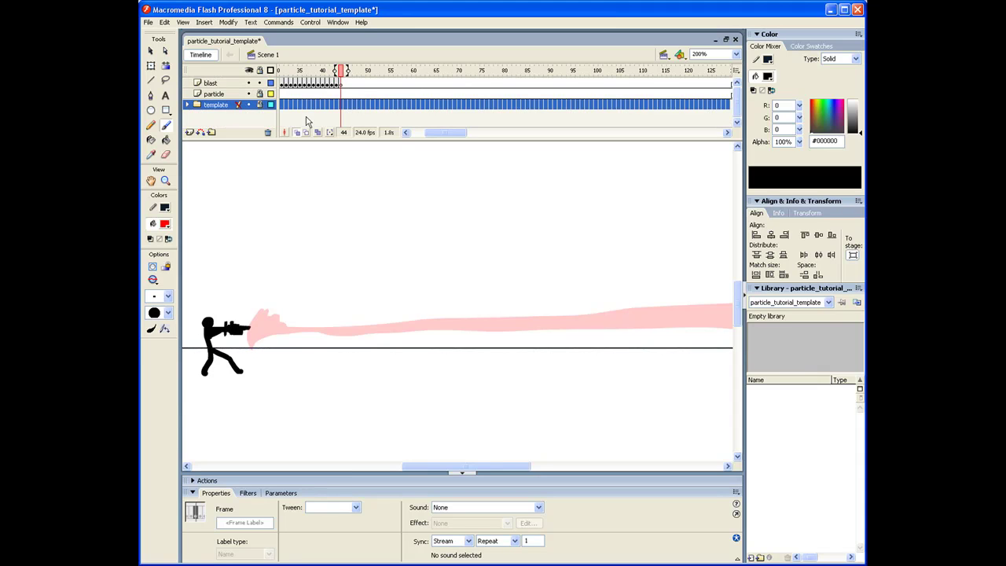
{"action": "left_click_drag", "start_coordinate": [461, 309], "coordinate": [427, 272]}
{"action": "left_click", "coordinate": [341, 82]}
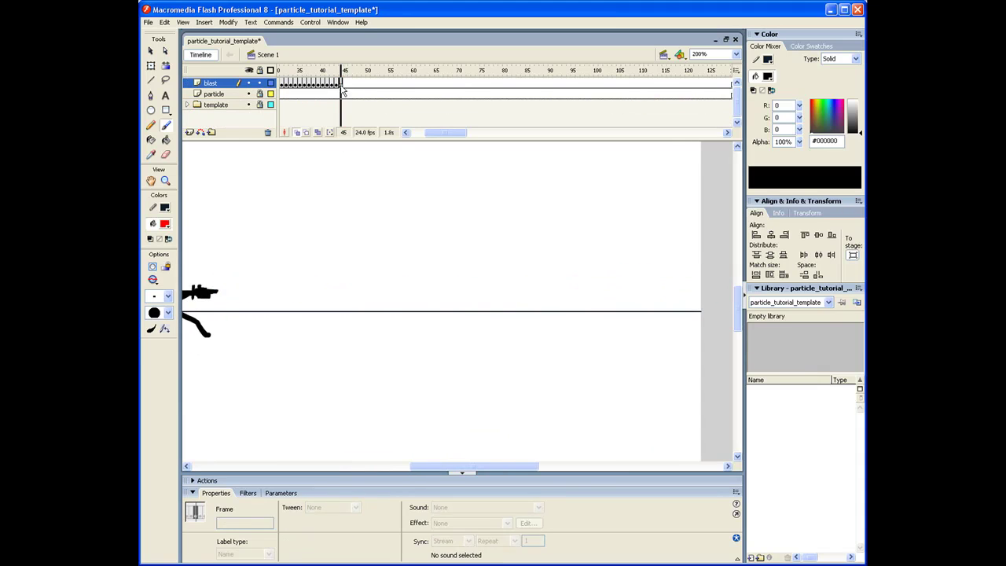
{"action": "left_click_drag", "start_coordinate": [359, 295], "coordinate": [427, 307]}
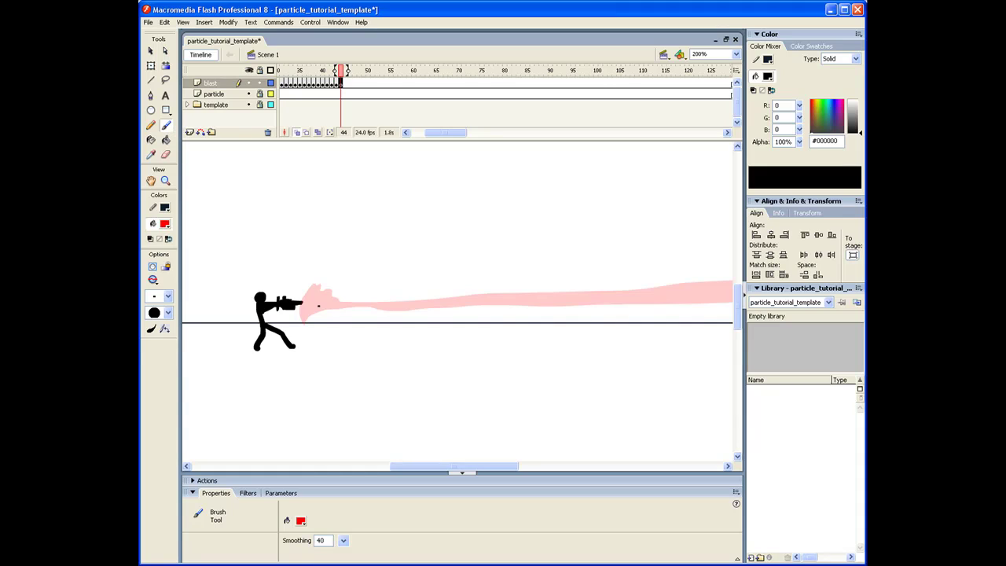
{"action": "left_click_drag", "start_coordinate": [330, 300], "coordinate": [734, 286]}
{"action": "key", "text": "ctrl+z"}
{"action": "left_click", "coordinate": [305, 302]}
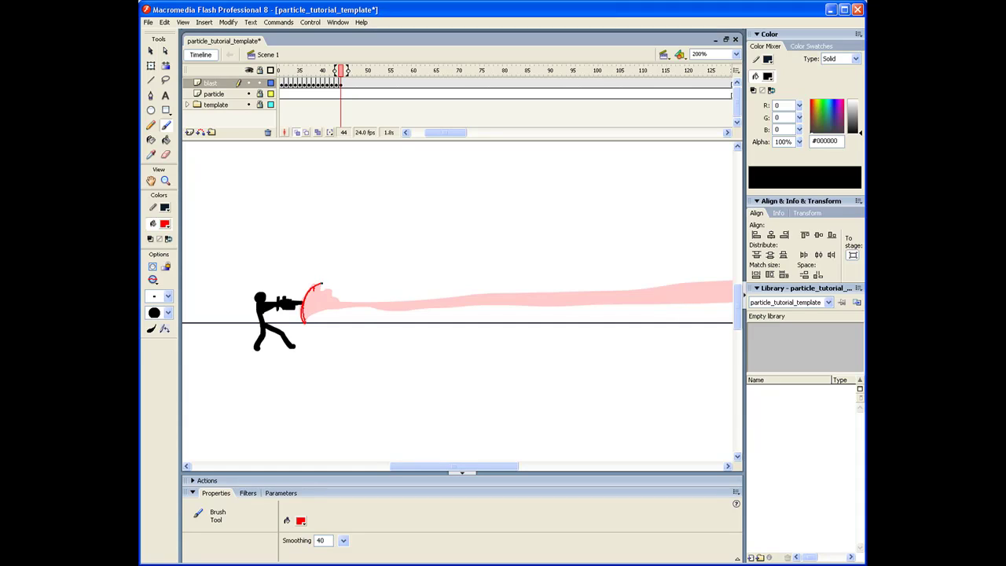
{"action": "mouse_move", "coordinate": [319, 285]}
{"action": "left_mouse_down"}
{"action": "mouse_move", "coordinate": [311, 311]}
{"action": "mouse_move", "coordinate": [318, 299]}
{"action": "mouse_move", "coordinate": [309, 304]}
{"action": "mouse_move", "coordinate": [413, 283]}
{"action": "mouse_move", "coordinate": [427, 292]}
{"action": "left_mouse_up"}
{"action": "key", "text": "ctrl+z"}
{"action": "key", "text": "ctrl+z"}
{"action": "left_click_drag", "start_coordinate": [327, 292], "coordinate": [456, 291]}
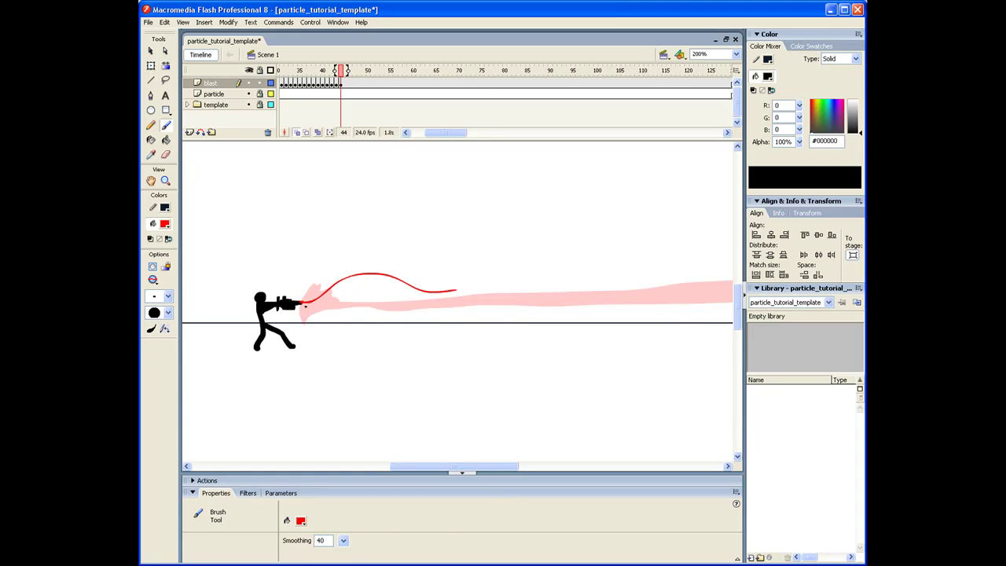
{"action": "mouse_move", "coordinate": [305, 308]}
{"action": "left_mouse_down"}
{"action": "mouse_move", "coordinate": [336, 327]}
{"action": "mouse_move", "coordinate": [442, 317]}
{"action": "mouse_move", "coordinate": [519, 322]}
{"action": "left_mouse_up"}
{"action": "key", "text": "ctrl+z"}
{"action": "key", "text": "ctrl+z"}
Brush a wavy beam outline on frame 44 from the gun muzzle to a closing vertical stroke just outside the stage.
{"action": "mouse_move", "coordinate": [302, 305]}
{"action": "left_mouse_down"}
{"action": "mouse_move", "coordinate": [412, 279]}
{"action": "mouse_move", "coordinate": [606, 292]}
{"action": "mouse_move", "coordinate": [731, 283]}
{"action": "mouse_move", "coordinate": [292, 301]}
{"action": "mouse_move", "coordinate": [398, 296]}
{"action": "mouse_move", "coordinate": [566, 323]}
{"action": "mouse_move", "coordinate": [732, 317]}
{"action": "left_mouse_up"}
{"action": "left_click_drag", "start_coordinate": [685, 294], "coordinate": [466, 283]}
{"action": "mouse_move", "coordinate": [524, 299]}
{"action": "left_mouse_down"}
{"action": "mouse_move", "coordinate": [586, 295]}
{"action": "mouse_move", "coordinate": [557, 344]}
{"action": "left_mouse_up"}
{"action": "left_click_drag", "start_coordinate": [540, 330], "coordinate": [704, 335]}
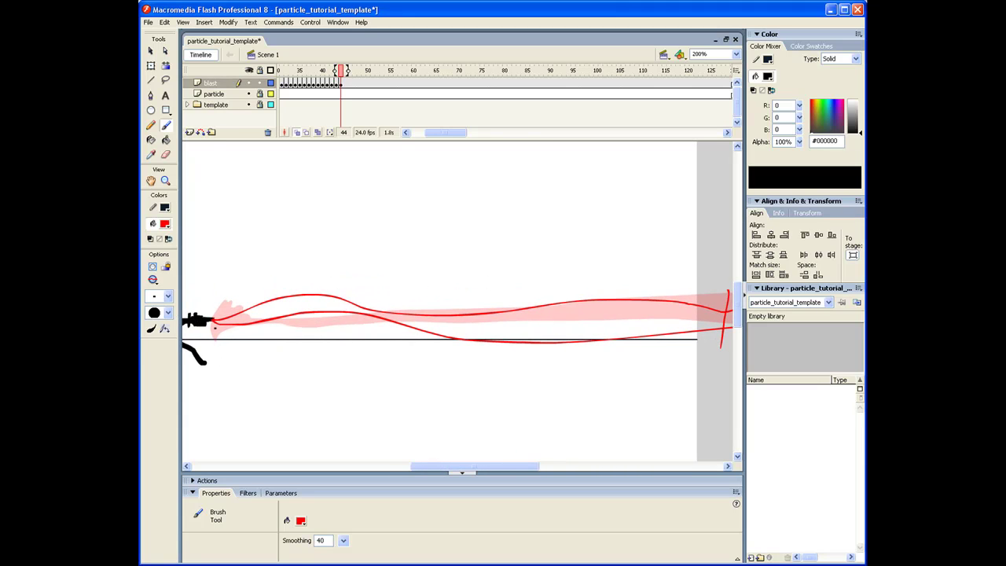
{"action": "mouse_move", "coordinate": [263, 288]}
{"action": "left_mouse_down"}
{"action": "mouse_move", "coordinate": [294, 252]}
{"action": "mouse_move", "coordinate": [404, 261]}
{"action": "left_mouse_up"}
{"action": "left_click_drag", "start_coordinate": [433, 351], "coordinate": [612, 326]}
{"action": "key", "text": "ctrl+z"}
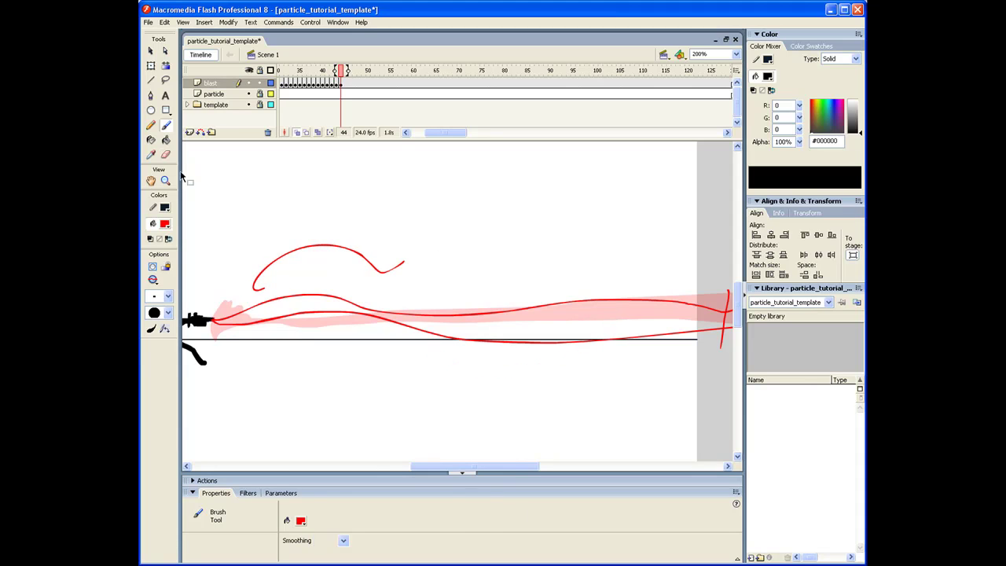
{"action": "key", "text": "ctrl+z"}
Fill the wavy frame 44 beam with red and add a blank keyframe at frame 45 of the blast layer.
{"action": "left_click", "coordinate": [151, 139]}
{"action": "left_click", "coordinate": [550, 331]}
{"action": "left_click_drag", "start_coordinate": [542, 330], "coordinate": [585, 322]}
{"action": "left_click", "coordinate": [167, 126]}
{"action": "key", "text": "F7"}
{"action": "mouse_move", "coordinate": [298, 300]}
{"action": "left_mouse_down"}
{"action": "mouse_move", "coordinate": [271, 309]}
{"action": "mouse_move", "coordinate": [290, 294]}
{"action": "left_mouse_up"}
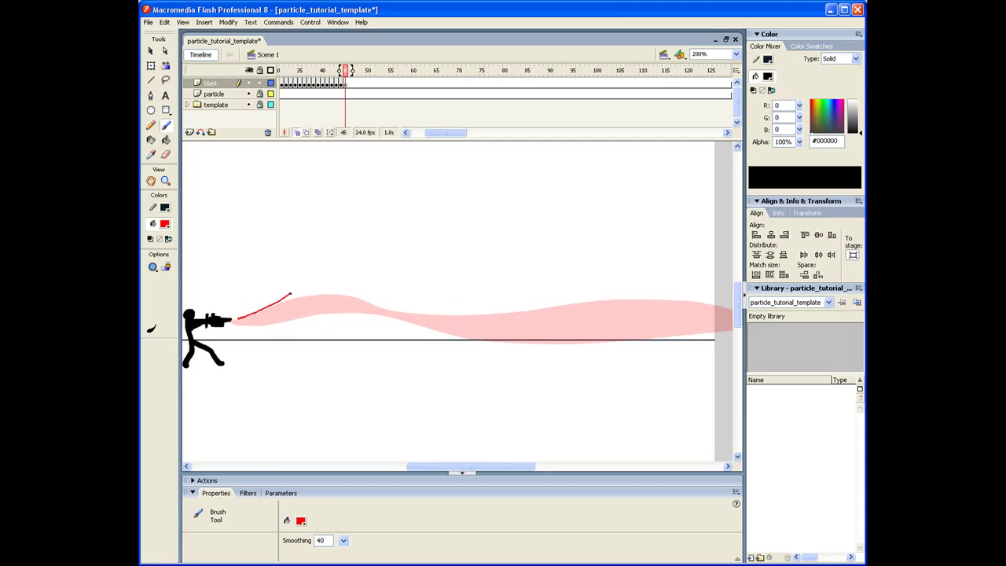
{"action": "key", "text": "ctrl+z"}
{"action": "mouse_move", "coordinate": [239, 319]}
{"action": "left_mouse_down"}
{"action": "mouse_move", "coordinate": [299, 292]}
{"action": "mouse_move", "coordinate": [393, 287]}
{"action": "mouse_move", "coordinate": [385, 313]}
{"action": "left_mouse_up"}
{"action": "key", "text": "ctrl+z"}
{"action": "key", "text": "ctrl+z"}
{"action": "mouse_move", "coordinate": [326, 286]}
{"action": "left_mouse_down"}
{"action": "mouse_move", "coordinate": [321, 313]}
{"action": "mouse_move", "coordinate": [327, 287]}
{"action": "left_mouse_up"}
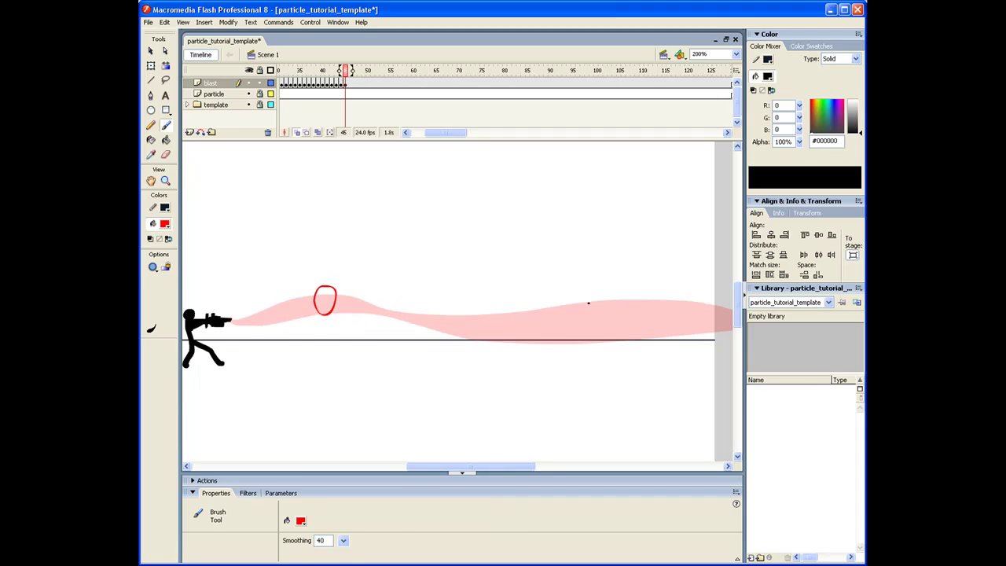
{"action": "left_click_drag", "start_coordinate": [610, 288], "coordinate": [623, 292]}
{"action": "key", "text": "ctrl+z"}
{"action": "key", "text": "ctrl+z"}
{"action": "key", "text": "ctrl+z"}
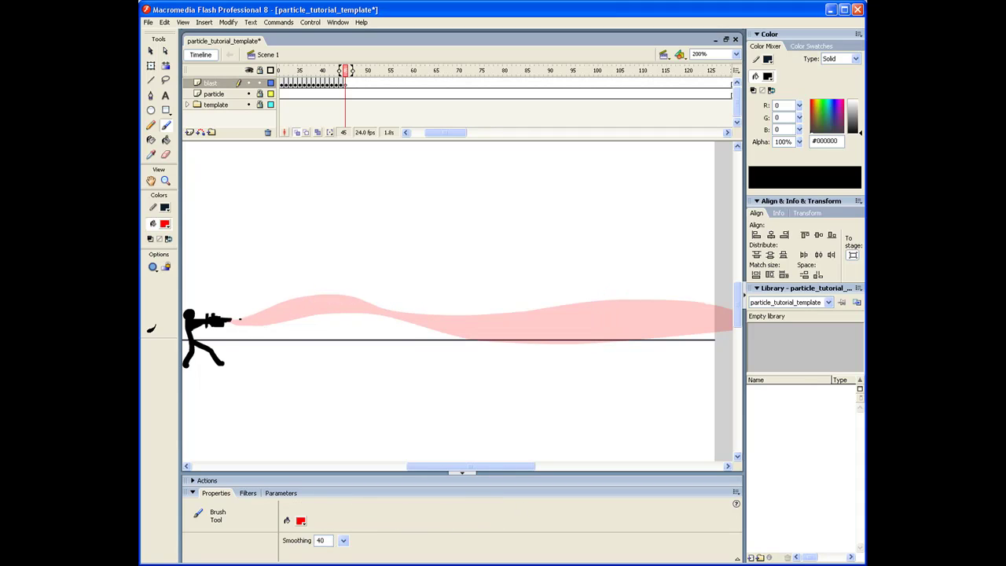
{"action": "mouse_move", "coordinate": [373, 292]}
{"action": "left_mouse_down"}
{"action": "mouse_move", "coordinate": [431, 321]}
{"action": "mouse_move", "coordinate": [595, 322]}
{"action": "left_mouse_up"}
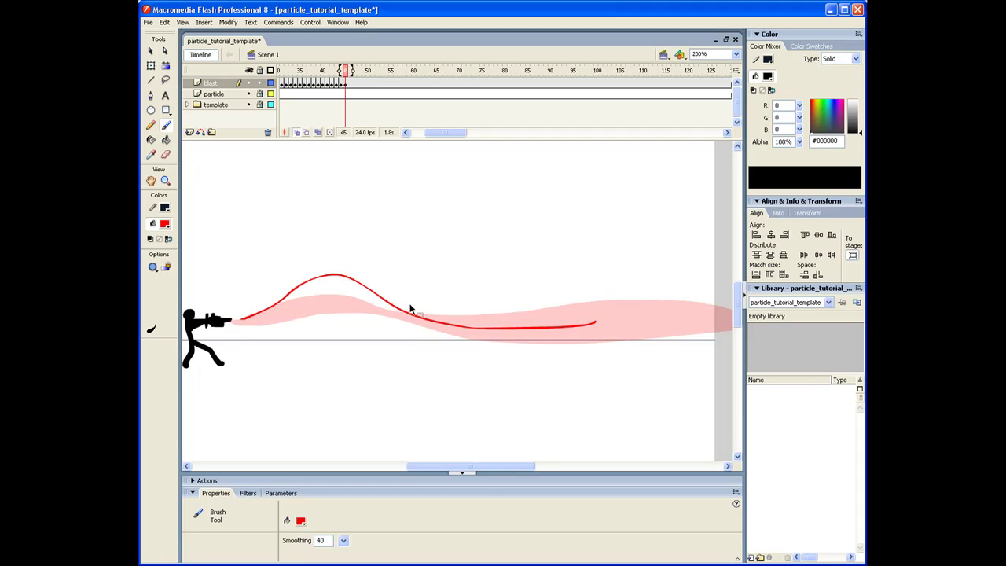
{"action": "key", "text": "ctrl+z"}
{"action": "left_click_drag", "start_coordinate": [274, 310], "coordinate": [348, 294]}
{"action": "key", "text": "ctrl+z"}
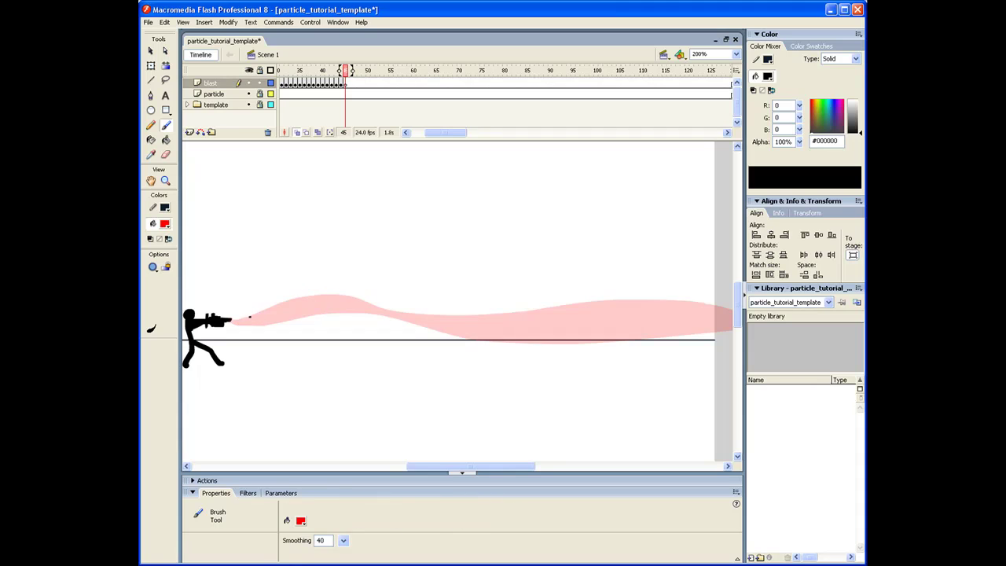
Brush the wavy upper edge of the frame 45 beam from near the gun muzzle to just past the stage edge.
{"action": "left_click_drag", "start_coordinate": [244, 321], "coordinate": [351, 283]}
{"action": "left_click_drag", "start_coordinate": [397, 308], "coordinate": [412, 312]}
{"action": "left_click_drag", "start_coordinate": [525, 321], "coordinate": [379, 305]}
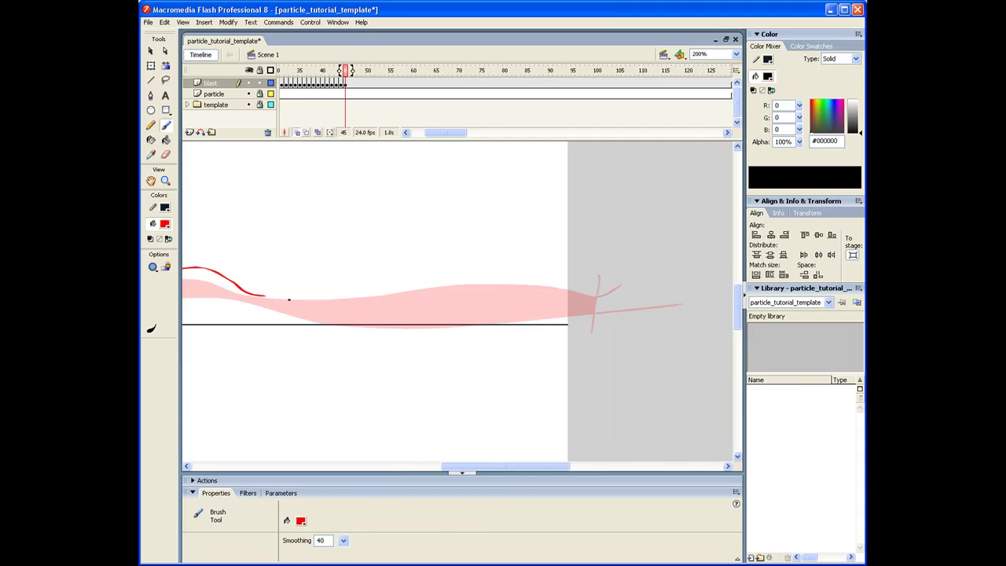
{"action": "mouse_move", "coordinate": [285, 301]}
{"action": "left_mouse_down"}
{"action": "mouse_move", "coordinate": [410, 306]}
{"action": "mouse_move", "coordinate": [679, 280]}
{"action": "left_mouse_up"}
Brush the lower edge of the frame 45 beam, arching with the upper edge and dipping below the ground line.
{"action": "left_click_drag", "start_coordinate": [426, 319], "coordinate": [585, 335]}
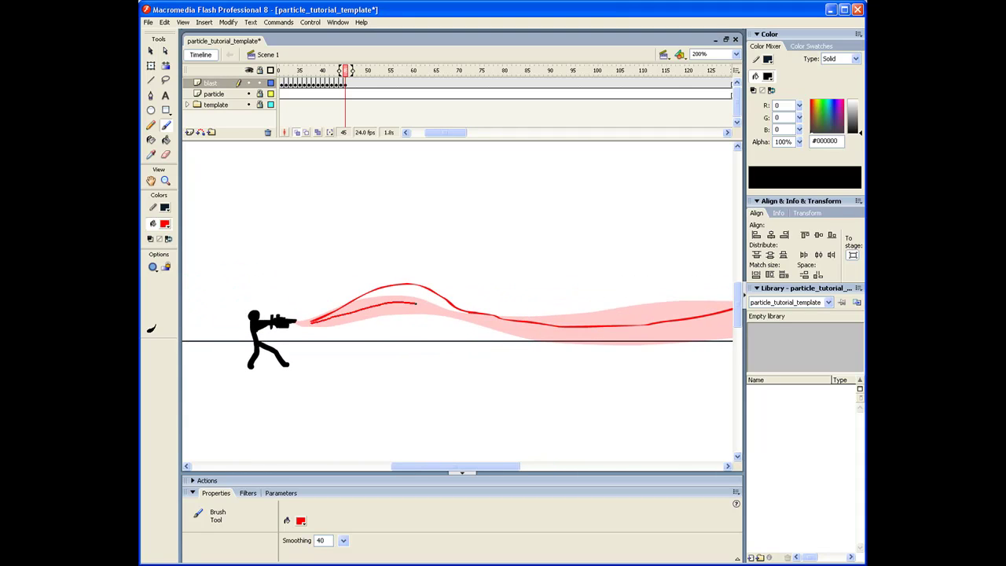
{"action": "left_click_drag", "start_coordinate": [458, 318], "coordinate": [465, 320]}
{"action": "key", "text": "ctrl+z"}
{"action": "left_click_drag", "start_coordinate": [314, 321], "coordinate": [375, 307]}
{"action": "mouse_move", "coordinate": [469, 320]}
{"action": "left_mouse_down"}
{"action": "mouse_move", "coordinate": [584, 353]}
{"action": "mouse_move", "coordinate": [692, 359]}
{"action": "mouse_move", "coordinate": [311, 348]}
{"action": "left_mouse_up"}
{"action": "left_click_drag", "start_coordinate": [475, 332], "coordinate": [498, 286]}
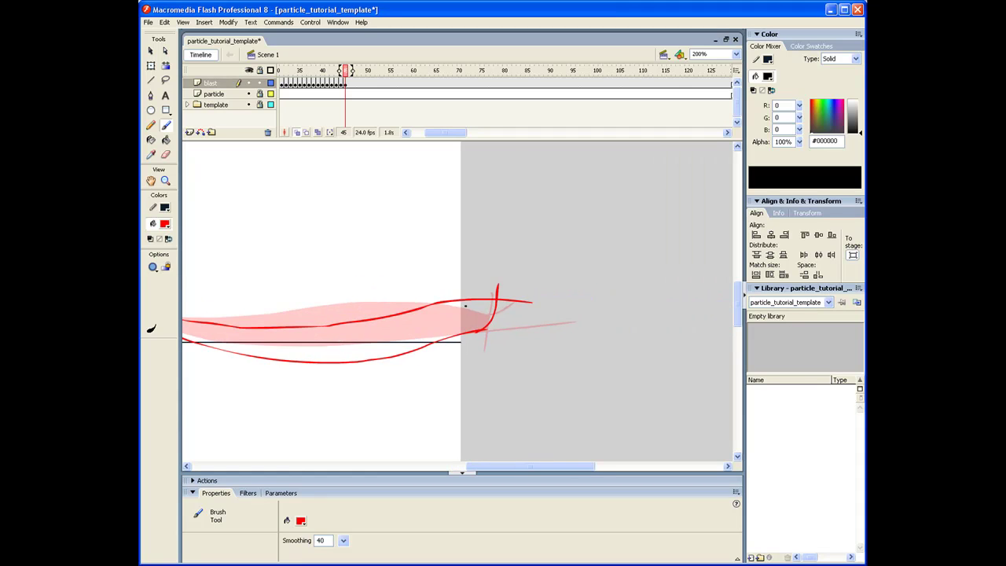
Close the far end of the frame 45 beam outline with a near-vertical brush stroke just outside the stage.
{"action": "left_click_drag", "start_coordinate": [444, 311], "coordinate": [540, 273]}
{"action": "mouse_move", "coordinate": [417, 218]}
{"action": "left_mouse_down"}
{"action": "mouse_move", "coordinate": [418, 277]}
{"action": "mouse_move", "coordinate": [427, 262]}
{"action": "left_mouse_up"}
{"action": "left_click_drag", "start_coordinate": [337, 300], "coordinate": [500, 274]}
{"action": "mouse_move", "coordinate": [335, 277]}
{"action": "left_mouse_down"}
{"action": "mouse_move", "coordinate": [341, 260]}
{"action": "mouse_move", "coordinate": [339, 336]}
{"action": "left_mouse_up"}
{"action": "key", "text": "ctrl+z"}
{"action": "key", "text": "ctrl+z"}
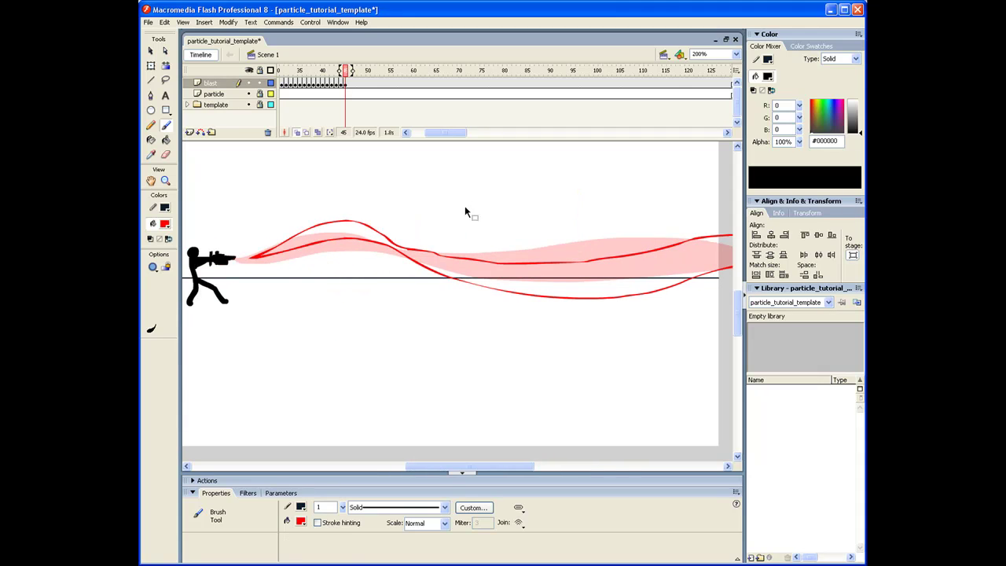
{"action": "left_click_drag", "start_coordinate": [416, 245], "coordinate": [263, 298]}
{"action": "left_click_drag", "start_coordinate": [601, 270], "coordinate": [587, 349]}
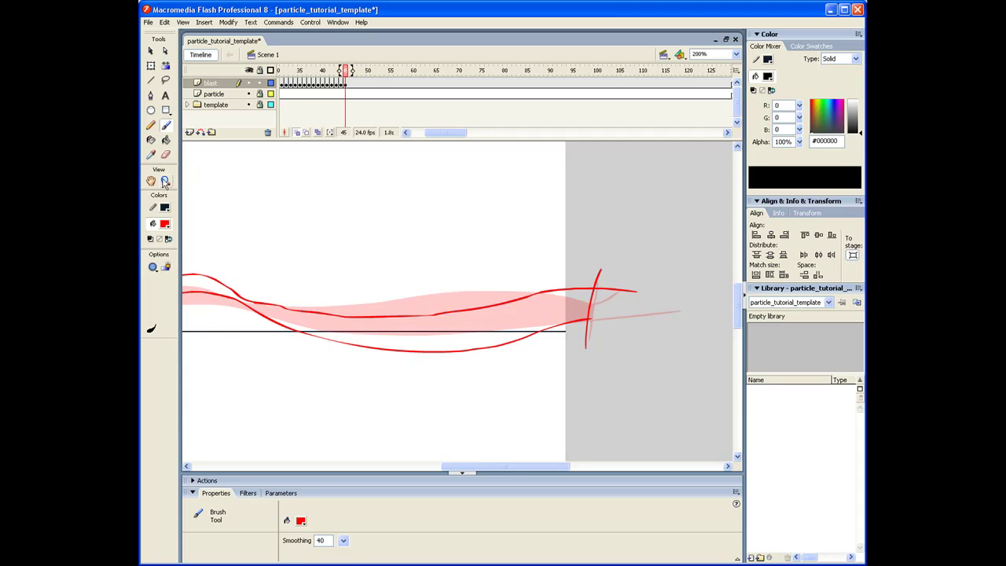
Fill the frame 45 beam with red and add a blank keyframe at frame 46 of the blast layer.
{"action": "key", "text": "k"}
{"action": "left_click", "coordinate": [451, 338]}
{"action": "left_click_drag", "start_coordinate": [451, 338], "coordinate": [681, 349]}
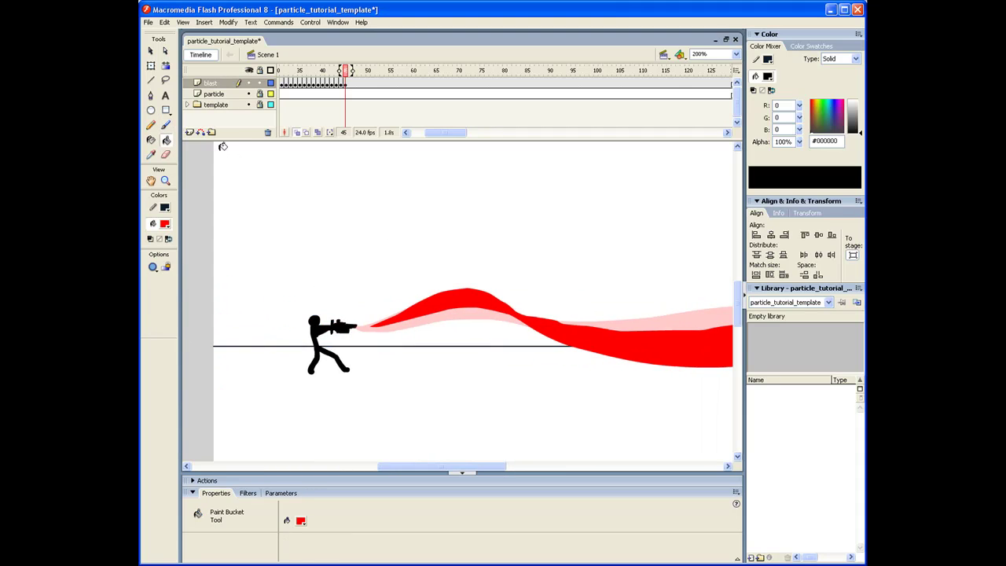
{"action": "left_click", "coordinate": [165, 125]}
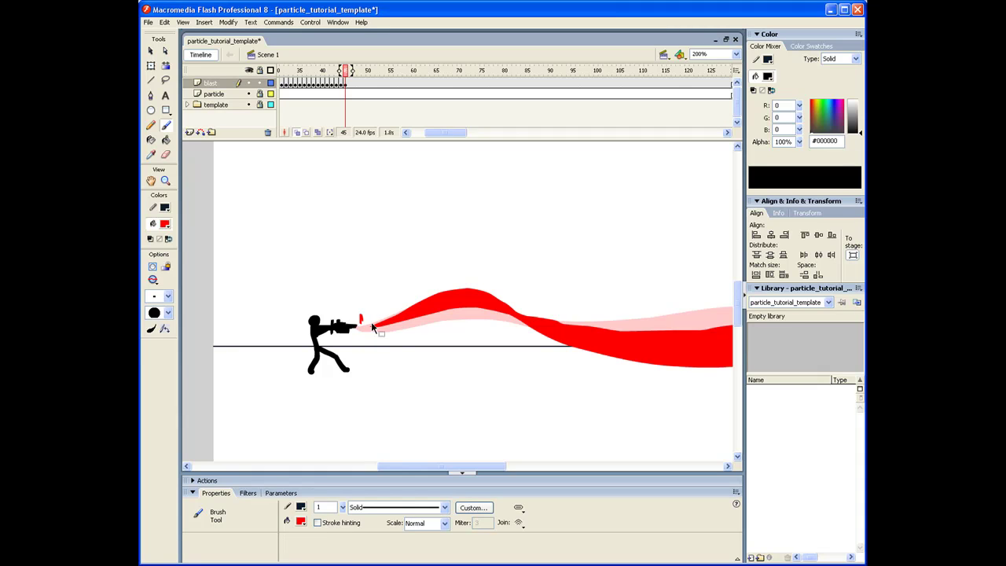
{"action": "left_click_drag", "start_coordinate": [497, 319], "coordinate": [572, 375]}
{"action": "key", "text": "F7"}
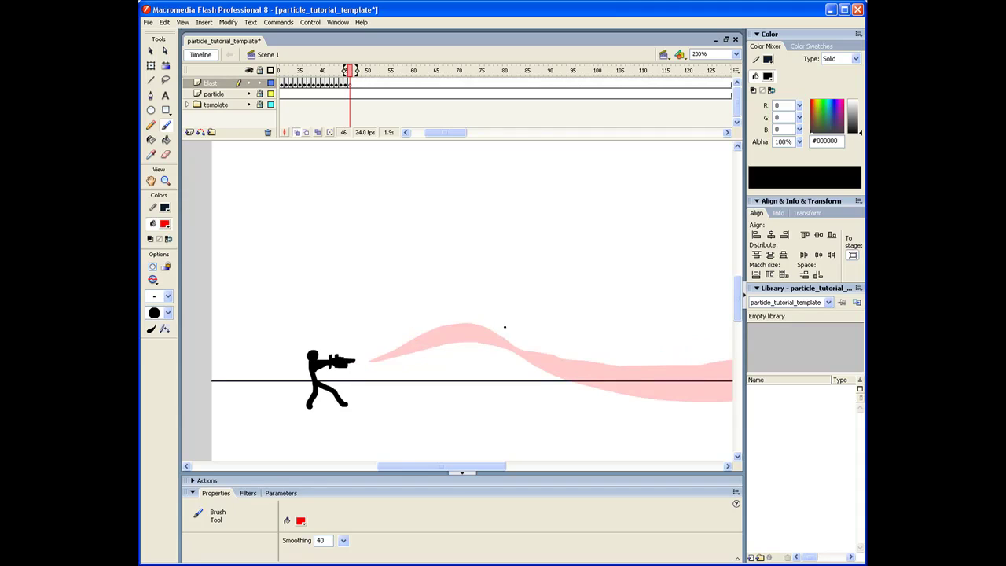
{"action": "mouse_move", "coordinate": [476, 313]}
{"action": "left_mouse_down"}
{"action": "mouse_move", "coordinate": [333, 287]}
{"action": "mouse_move", "coordinate": [355, 312]}
{"action": "mouse_move", "coordinate": [359, 302]}
{"action": "mouse_move", "coordinate": [410, 307]}
{"action": "left_mouse_up"}
{"action": "key", "text": "ctrl+z"}
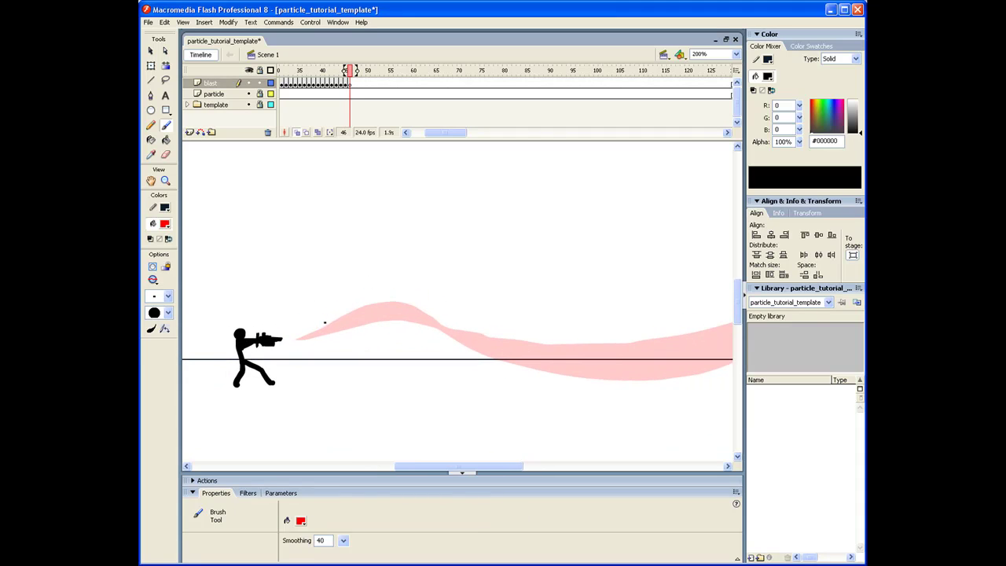
{"action": "mouse_move", "coordinate": [320, 324]}
{"action": "left_mouse_down"}
{"action": "mouse_move", "coordinate": [384, 296]}
{"action": "mouse_move", "coordinate": [427, 307]}
{"action": "left_mouse_up"}
{"action": "key", "text": "ctrl+z"}
{"action": "mouse_move", "coordinate": [318, 325]}
{"action": "left_mouse_down"}
{"action": "mouse_move", "coordinate": [349, 305]}
{"action": "mouse_move", "coordinate": [430, 320]}
{"action": "left_mouse_up"}
{"action": "key", "text": "ctrl+z"}
{"action": "mouse_move", "coordinate": [319, 324]}
{"action": "left_mouse_down"}
{"action": "mouse_move", "coordinate": [393, 299]}
{"action": "mouse_move", "coordinate": [428, 318]}
{"action": "left_mouse_up"}
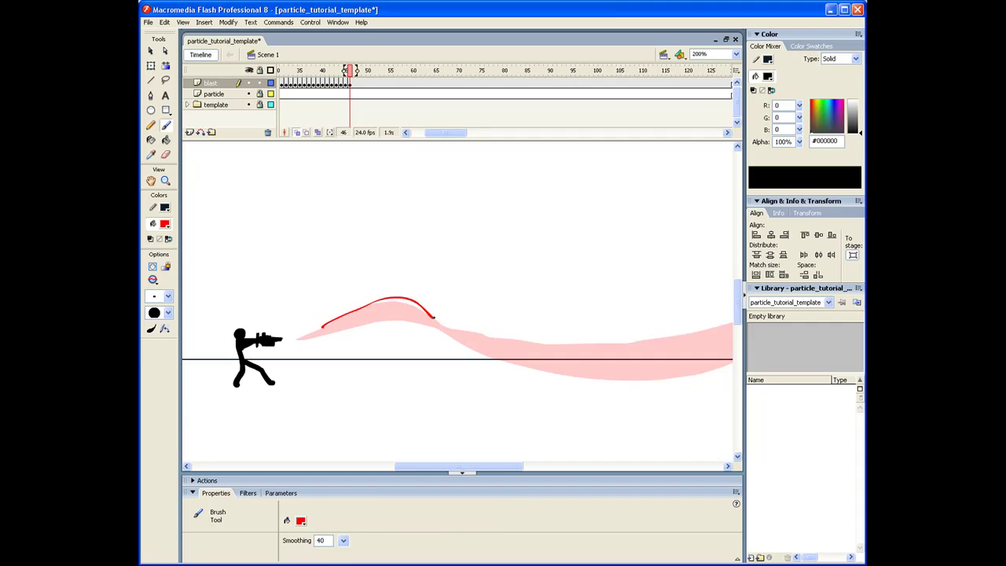
{"action": "key", "text": "ctrl+z"}
Brush two separate beam outlines on frame 46: an arch near the muzzle and a long dipping crescent ending just outside the stage.
{"action": "left_click_drag", "start_coordinate": [330, 323], "coordinate": [450, 317]}
{"action": "mouse_move", "coordinate": [322, 324]}
{"action": "left_mouse_down"}
{"action": "mouse_move", "coordinate": [420, 301]}
{"action": "mouse_move", "coordinate": [443, 322]}
{"action": "left_mouse_up"}
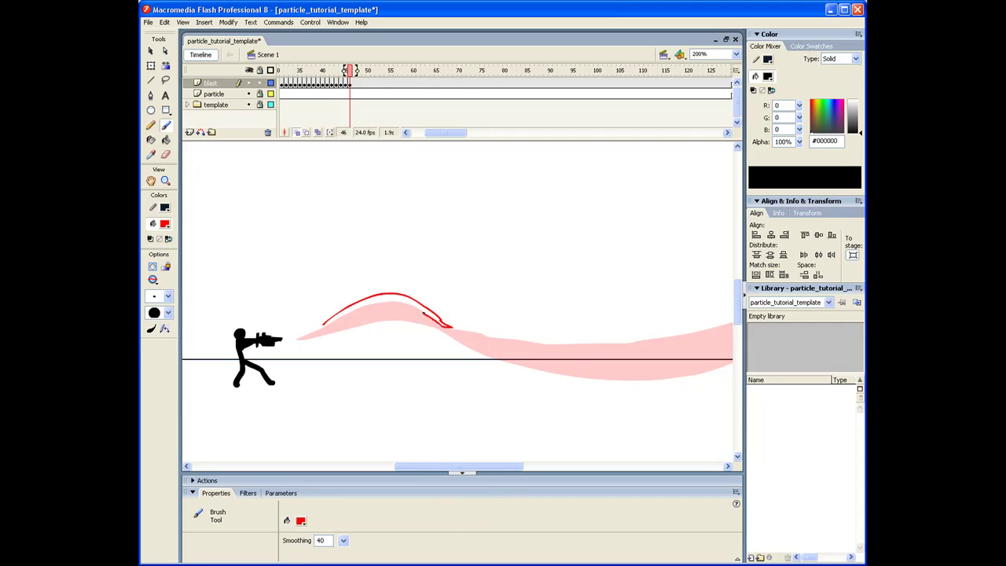
{"action": "left_click_drag", "start_coordinate": [315, 334], "coordinate": [324, 322]}
{"action": "mouse_move", "coordinate": [492, 341]}
{"action": "left_mouse_down"}
{"action": "mouse_move", "coordinate": [415, 331]}
{"action": "mouse_move", "coordinate": [559, 371]}
{"action": "mouse_move", "coordinate": [654, 355]}
{"action": "mouse_move", "coordinate": [722, 311]}
{"action": "mouse_move", "coordinate": [703, 303]}
{"action": "mouse_move", "coordinate": [602, 337]}
{"action": "left_mouse_up"}
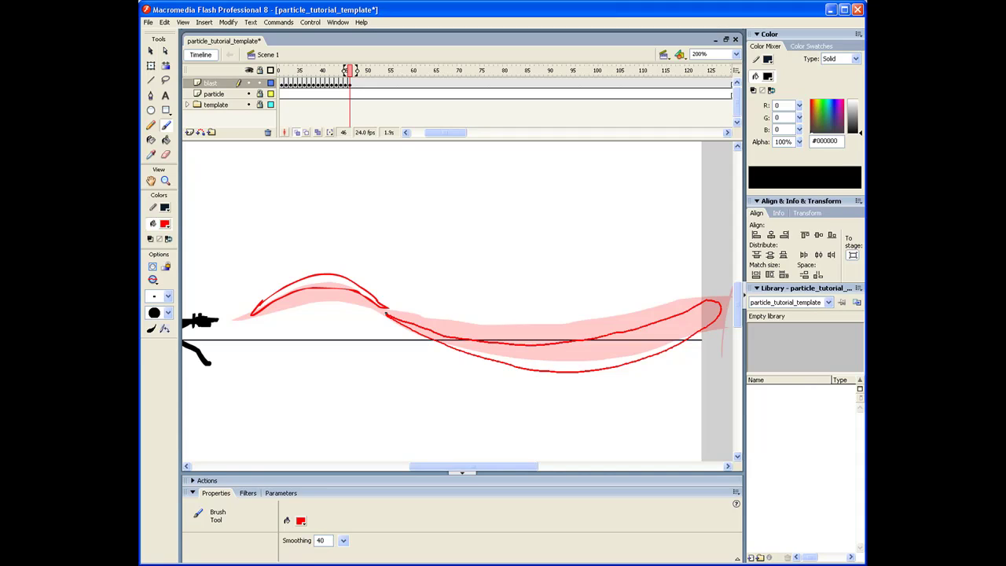
{"action": "left_click_drag", "start_coordinate": [386, 315], "coordinate": [503, 358]}
Fill both frame 46 beam pieces with red and add a blank keyframe at frame 47 of the blast layer.
{"action": "left_click", "coordinate": [166, 139]}
{"action": "left_click", "coordinate": [359, 283]}
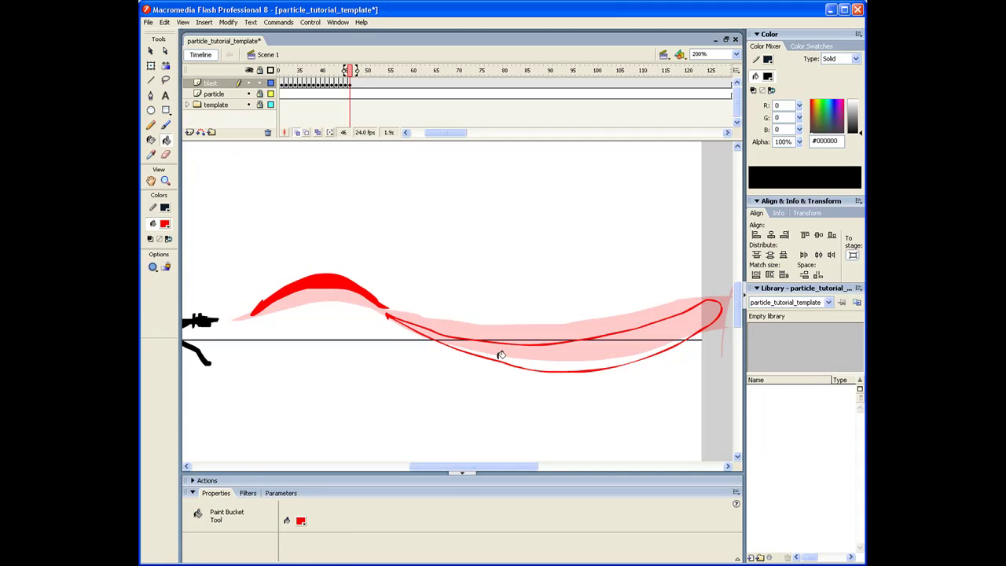
{"action": "left_click", "coordinate": [532, 355]}
{"action": "left_click", "coordinate": [166, 124]}
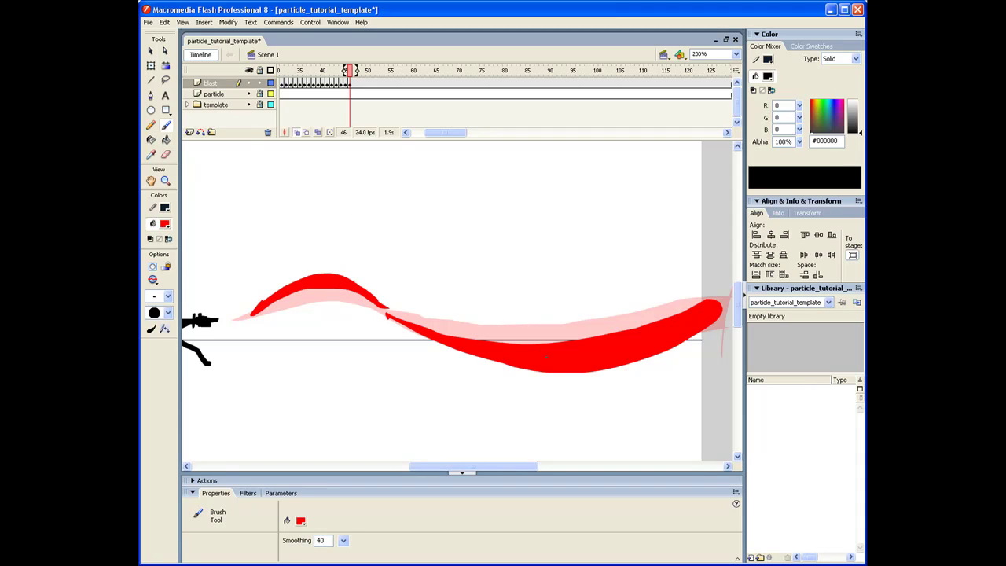
{"action": "key", "text": "F7"}
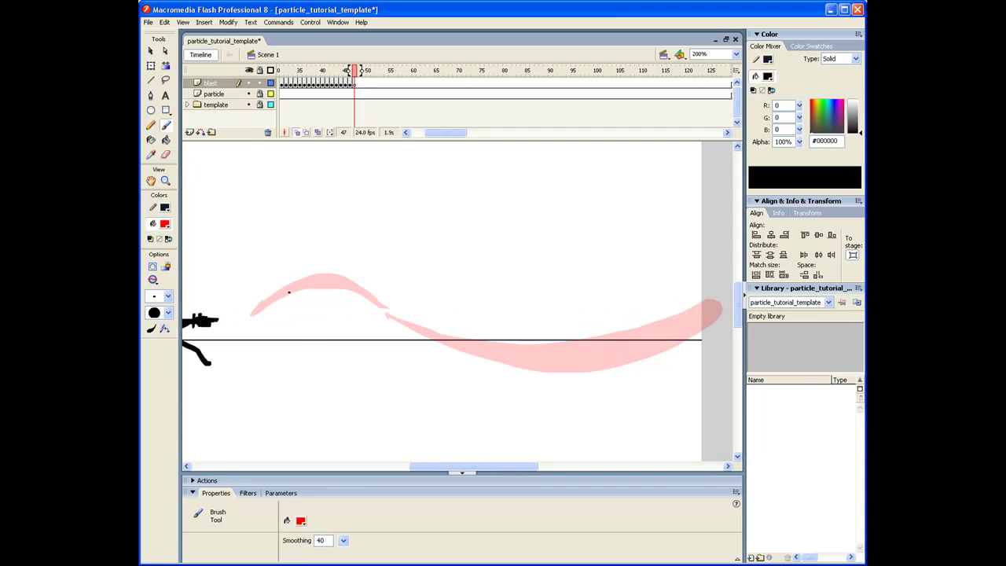
Brush progressively smaller, rising arch outlines on frames 47 to 50, adding a blank keyframe for each following frame up to 51.
{"action": "mouse_move", "coordinate": [298, 278]}
{"action": "left_mouse_down"}
{"action": "mouse_move", "coordinate": [371, 284]}
{"action": "mouse_move", "coordinate": [383, 301]}
{"action": "left_mouse_up"}
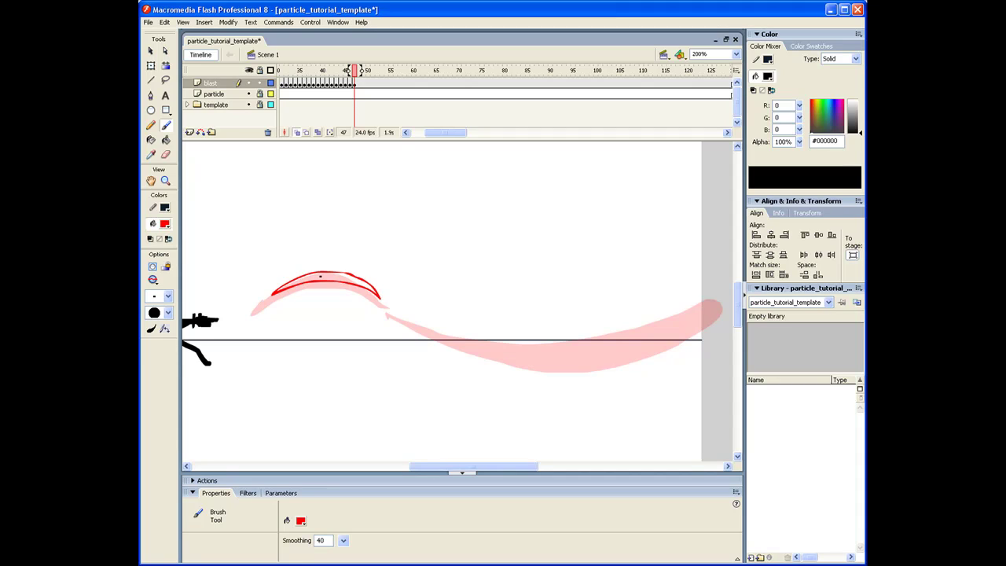
{"action": "key", "text": "F7"}
{"action": "mouse_move", "coordinate": [289, 278]}
{"action": "left_mouse_down"}
{"action": "mouse_move", "coordinate": [348, 268]}
{"action": "mouse_move", "coordinate": [373, 281]}
{"action": "mouse_move", "coordinate": [306, 268]}
{"action": "mouse_move", "coordinate": [360, 268]}
{"action": "mouse_move", "coordinate": [325, 259]}
{"action": "left_mouse_up"}
{"action": "key", "text": "F7"}
{"action": "key", "text": "F7"}
{"action": "key", "text": "F7"}
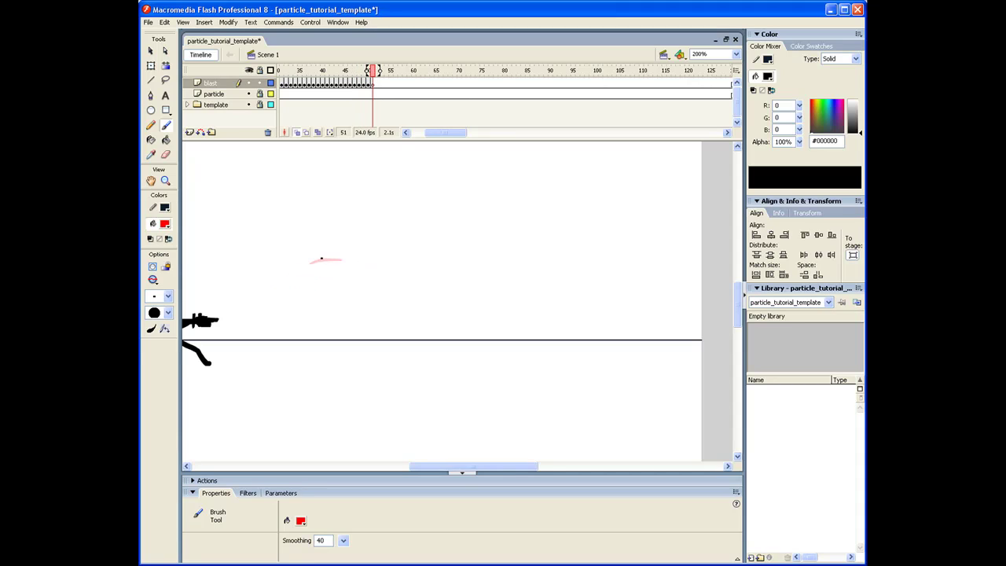
Continue the fading arch from frame 51 with ever smaller, higher brush marks, adding a blank keyframe for each frame.
{"action": "key", "text": "F7"}
{"action": "key", "text": "F7"}
{"action": "key", "text": "F7"}
{"action": "key", "text": "F7"}
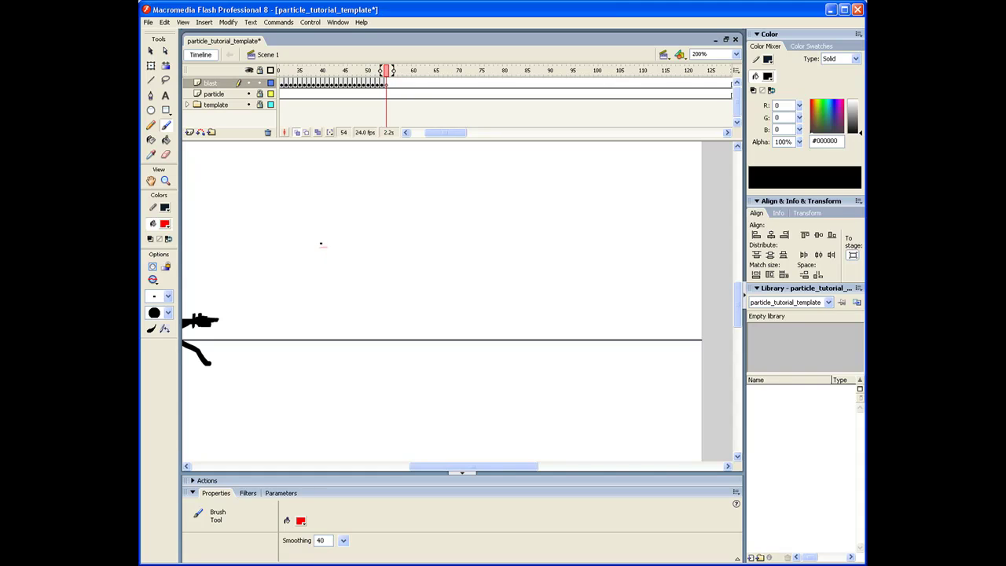
{"action": "left_click", "coordinate": [324, 240]}
{"action": "key", "text": "F7"}
{"action": "key", "text": "F7"}
Go back to frame 47 and fill the arch outlines on frames 47, 48 and 49 with red.
{"action": "mouse_move", "coordinate": [351, 85]}
{"action": "left_mouse_down"}
{"action": "mouse_move", "coordinate": [313, 85]}
{"action": "mouse_move", "coordinate": [361, 90]}
{"action": "mouse_move", "coordinate": [350, 88]}
{"action": "left_mouse_up"}
{"action": "left_click", "coordinate": [166, 141]}
{"action": "key", "text": "period"}
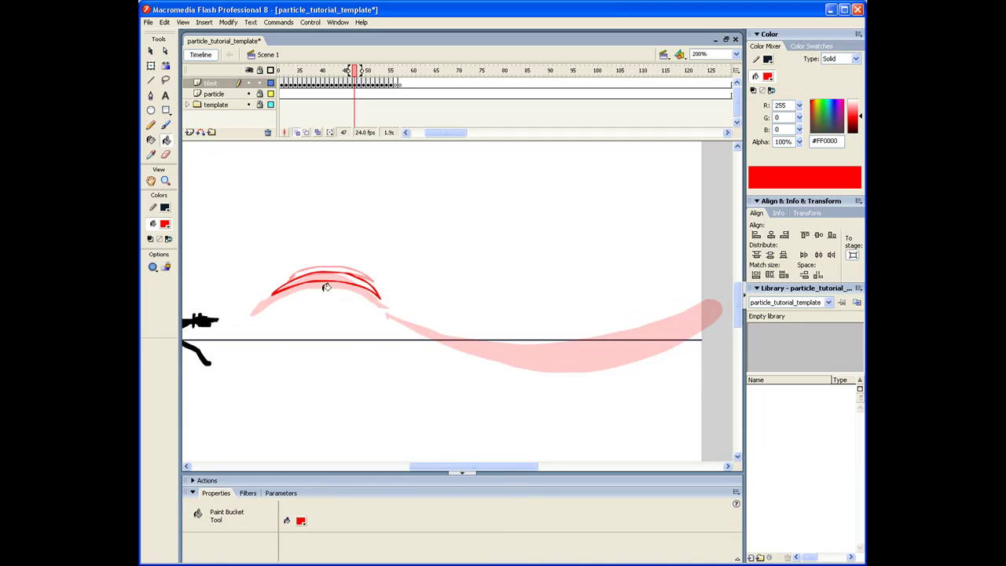
{"action": "left_click", "coordinate": [336, 275]}
{"action": "key", "text": "period"}
{"action": "left_click", "coordinate": [339, 269]}
{"action": "key", "text": "period"}
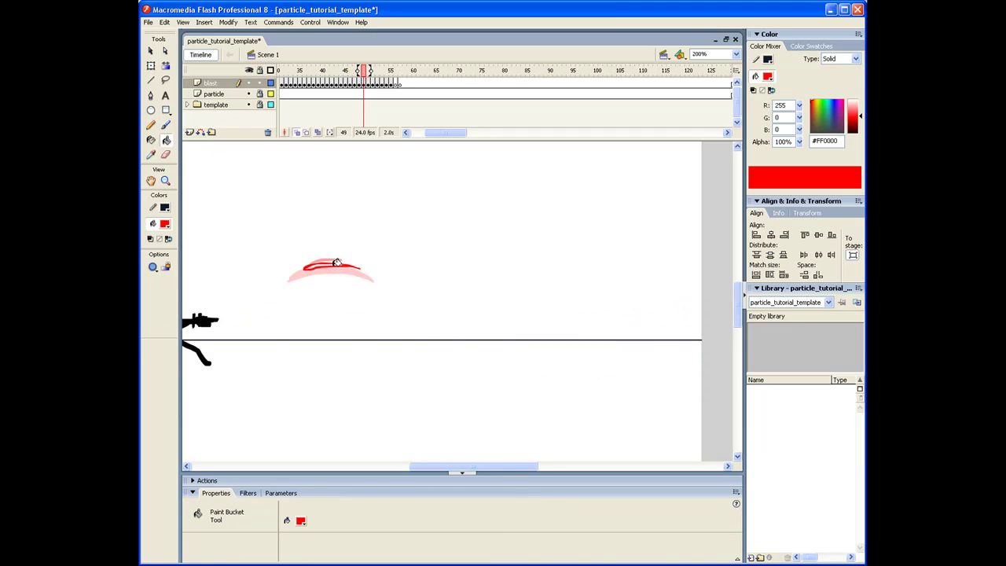
{"action": "left_click", "coordinate": [334, 263]}
{"action": "key", "text": "period"}
Brush a small separate streak at the muzzle end of the arch on frames 47 and 48.
{"action": "left_click", "coordinate": [165, 125]}
{"action": "key", "text": "comma"}
{"action": "key", "text": "comma"}
{"action": "key", "text": "comma"}
{"action": "key", "text": "comma"}
{"action": "key", "text": "comma"}
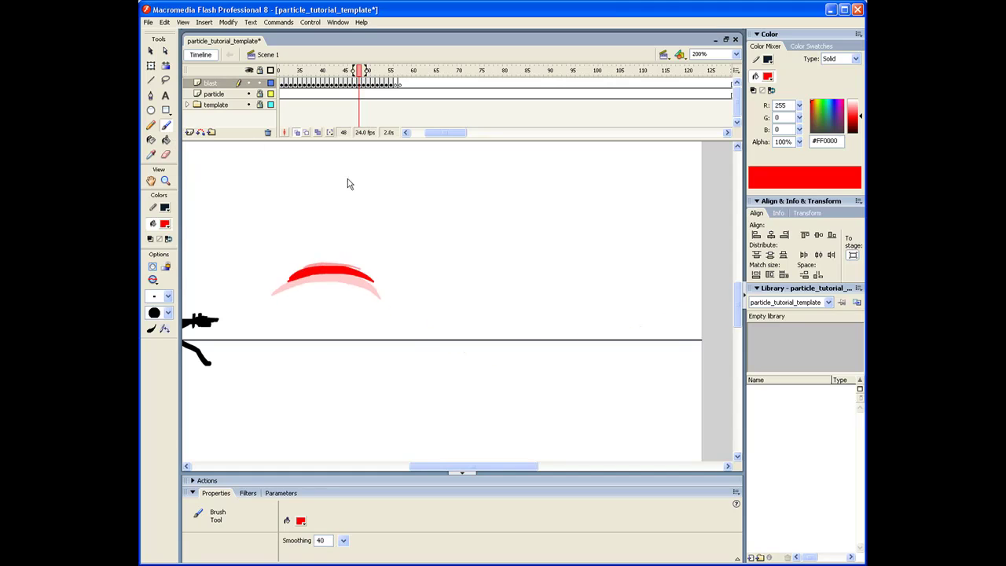
{"action": "key", "text": "period"}
{"action": "key", "text": "period"}
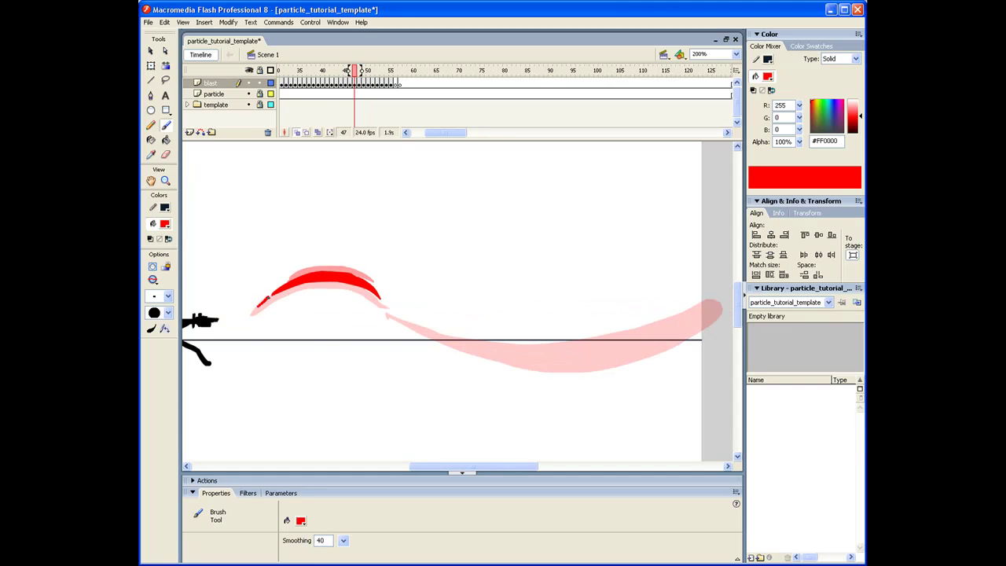
{"action": "key", "text": "period"}
{"action": "key", "text": "period"}
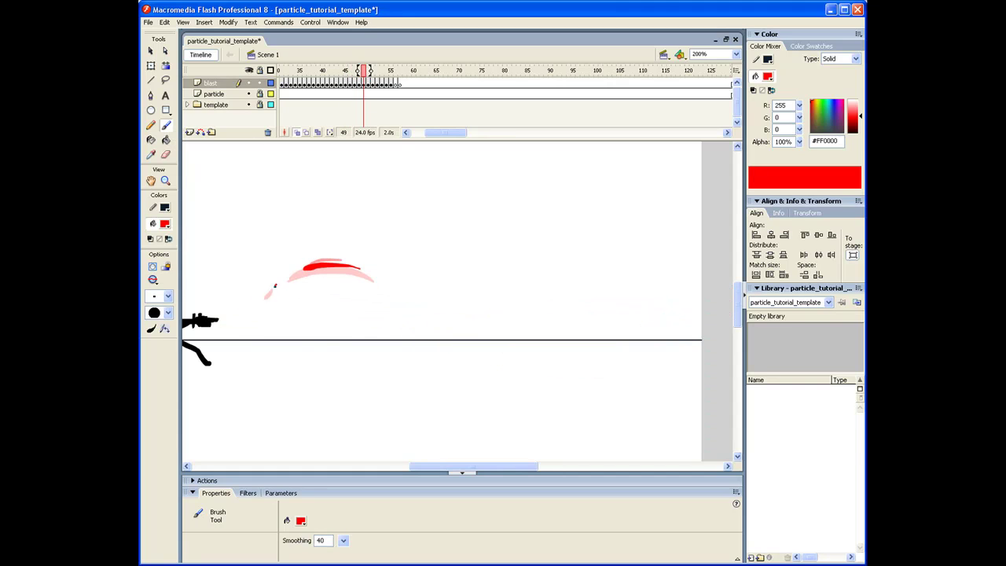
Continue the muzzle-side streak on frames 49 to 54 with shrinking marks that drift upward.
{"action": "key", "text": "period"}
{"action": "key", "text": "period"}
{"action": "key", "text": "period"}
{"action": "key", "text": "period"}
{"action": "key", "text": "period"}
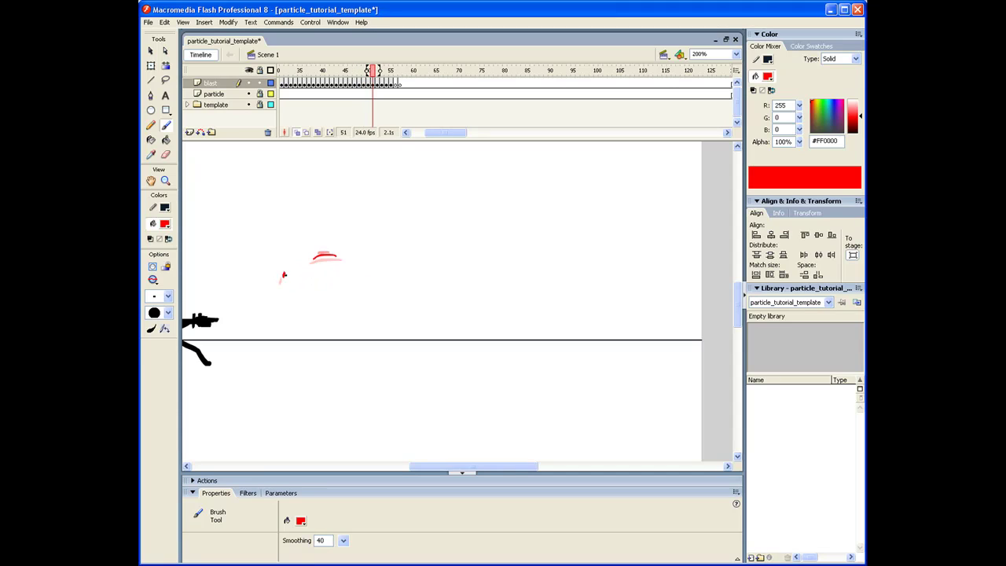
{"action": "key", "text": "comma"}
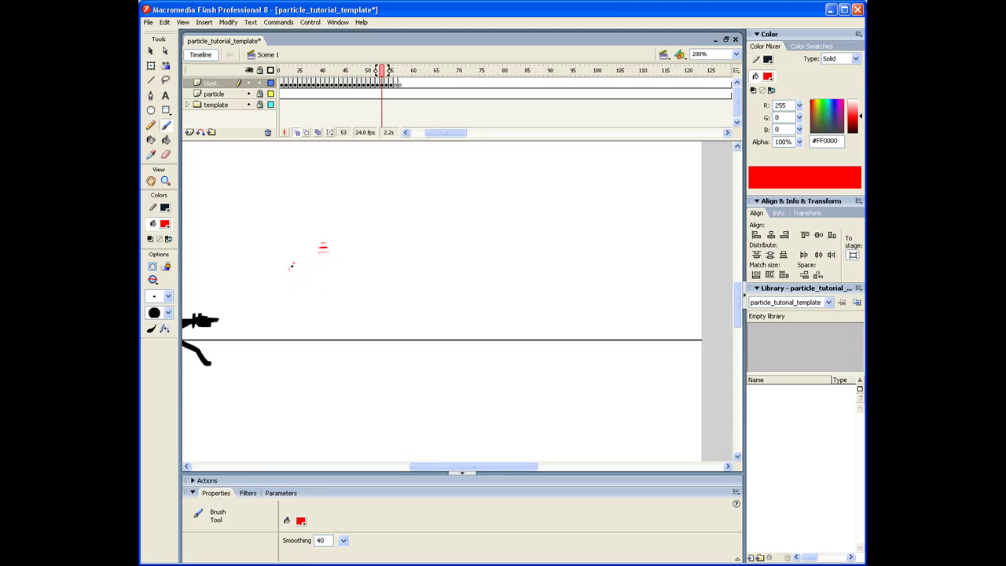
{"action": "key", "text": "period"}
{"action": "key", "text": "period"}
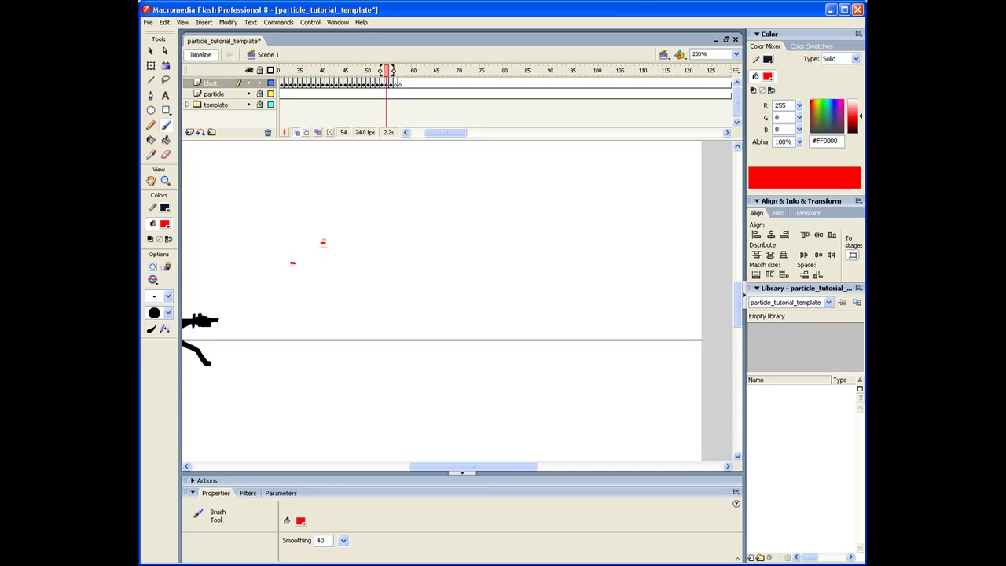
Return to the start of the arch fade and brush a small rising streak at its far end from frame 48 to 51.
{"action": "key", "text": "comma"}
{"action": "key", "text": "comma"}
{"action": "key", "text": "comma"}
{"action": "key", "text": "comma"}
{"action": "key", "text": "comma"}
{"action": "key", "text": "comma"}
{"action": "key", "text": "comma"}
{"action": "key", "text": "comma"}
{"action": "key", "text": "comma"}
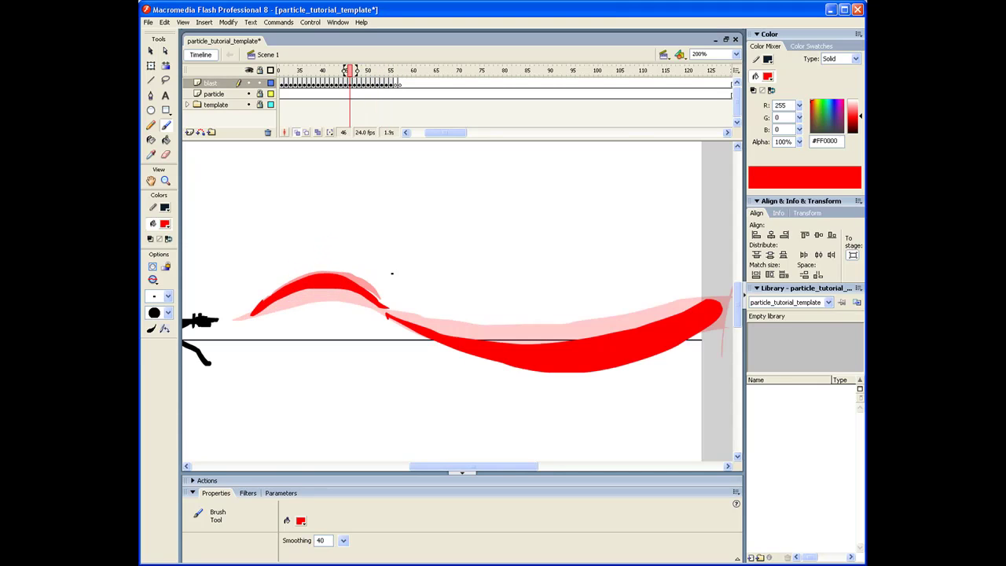
{"action": "key", "text": "period"}
{"action": "key", "text": "period"}
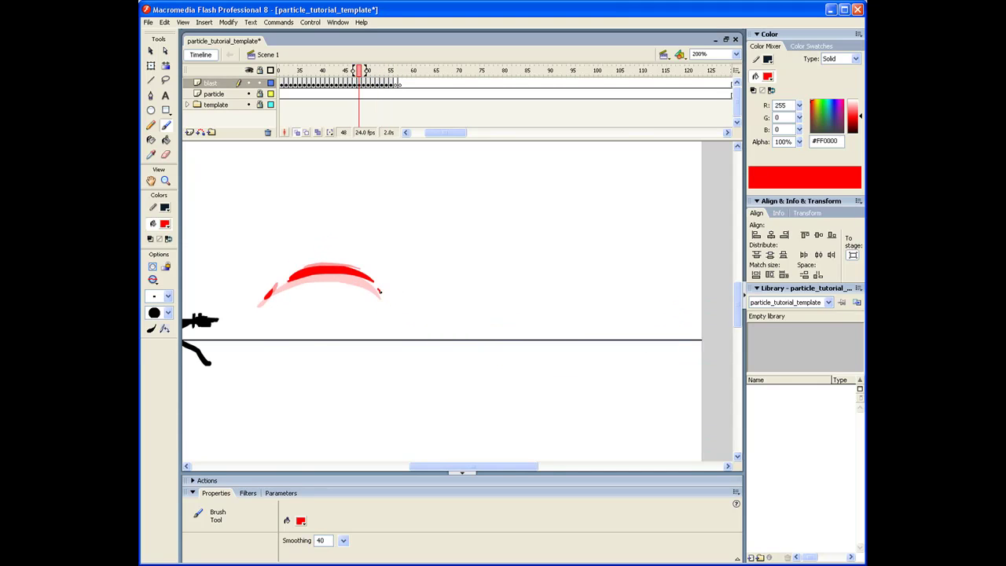
{"action": "key", "text": "period"}
{"action": "key", "text": "period"}
{"action": "key", "text": "period"}
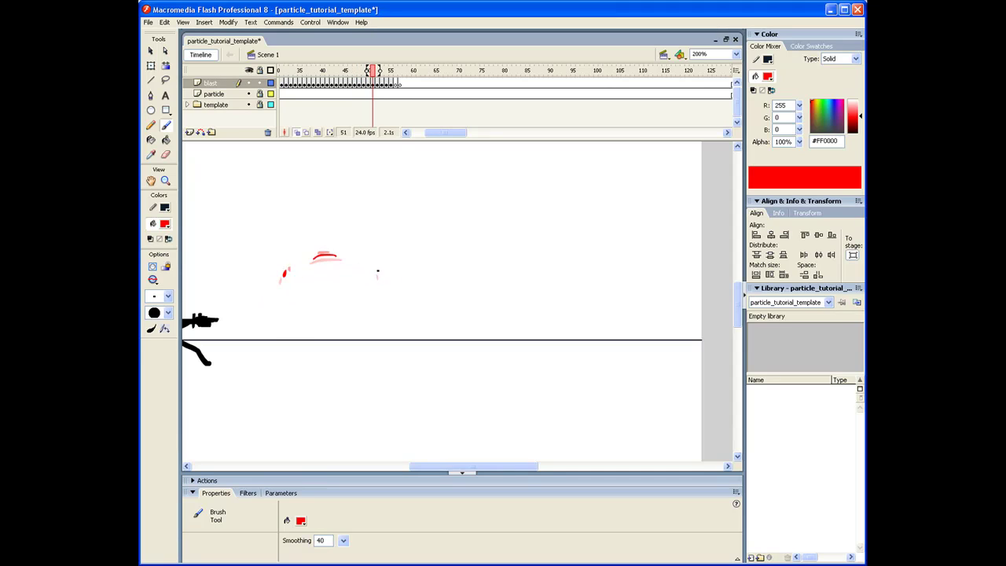
Brush a second tiny speck just inside the arch's far end from frame 49 to 53, moving it upward.
{"action": "key", "text": "comma"}
{"action": "key", "text": "comma"}
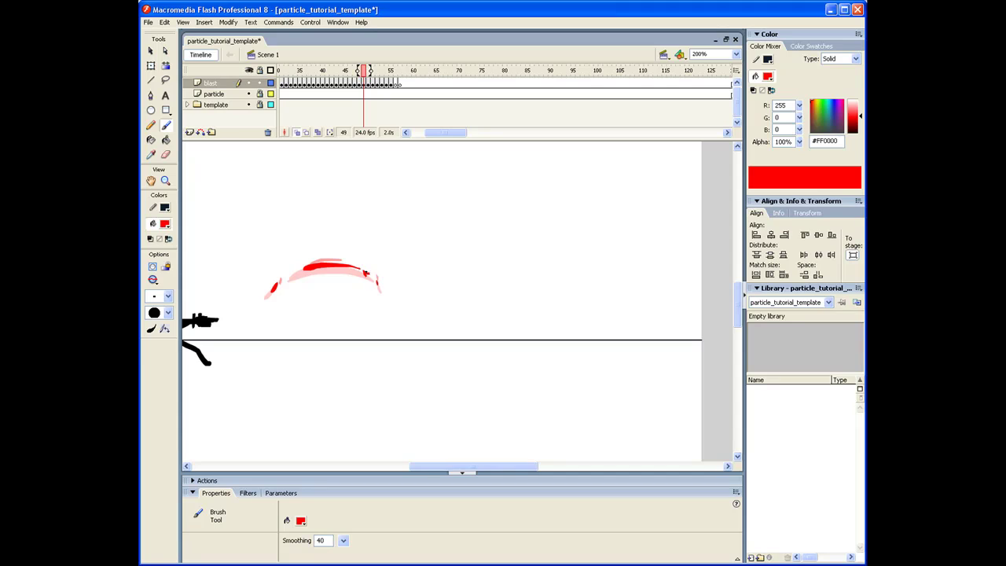
{"action": "key", "text": "period"}
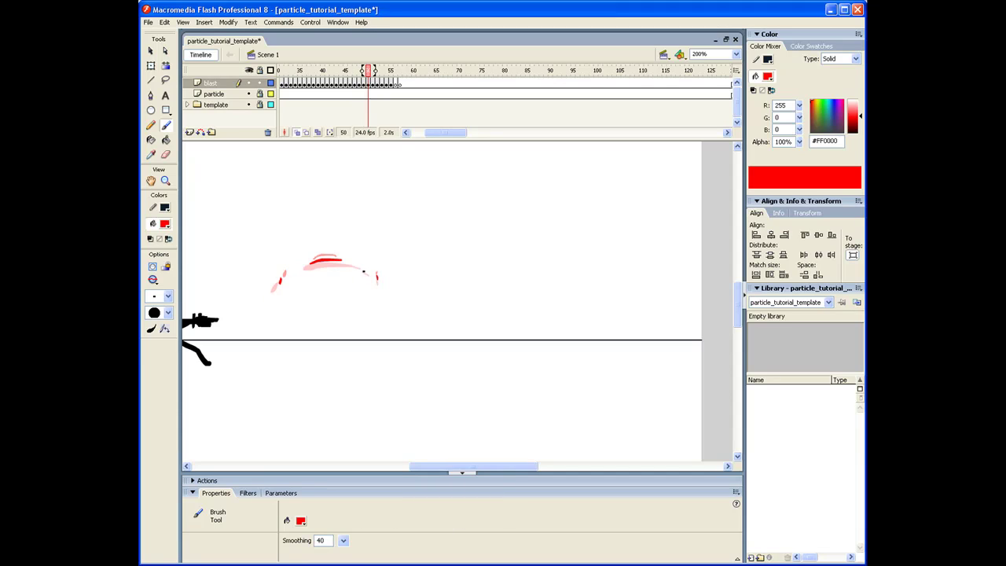
{"action": "key", "text": "period"}
{"action": "key", "text": "period"}
{"action": "key", "text": "period"}
{"action": "key", "text": "period"}
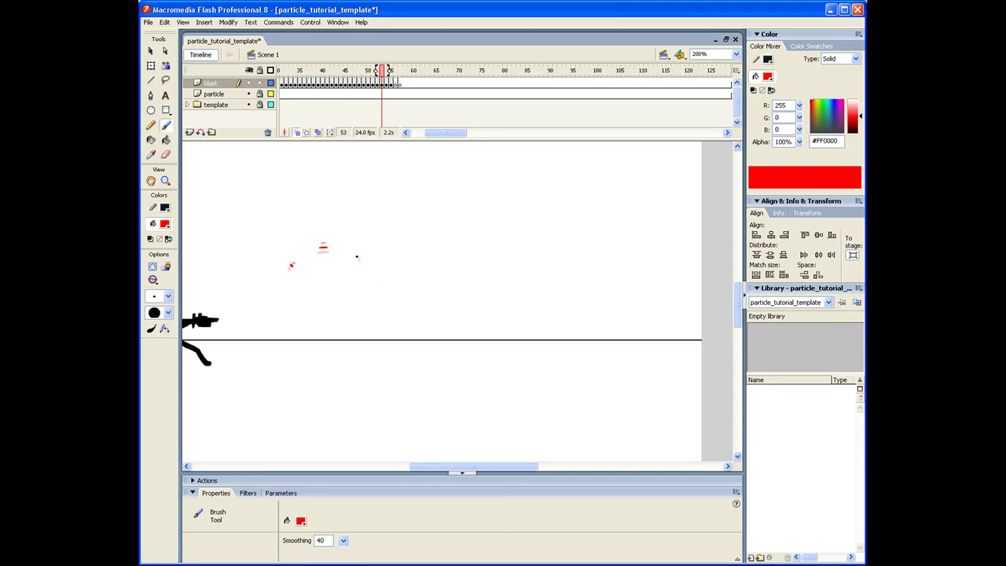
Brush a small speck just inside the arch's muzzle end from frame 49 to 52, shrinking it as it rises.
{"action": "key", "text": "comma"}
{"action": "key", "text": "comma"}
{"action": "key", "text": "comma"}
{"action": "key", "text": "comma"}
{"action": "key", "text": "comma"}
{"action": "key", "text": "comma"}
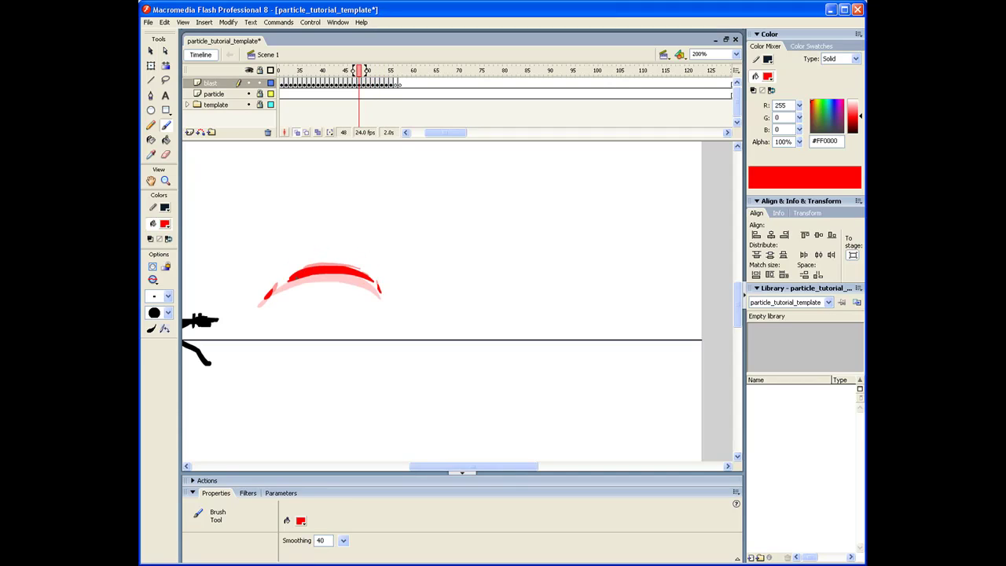
{"action": "key", "text": "period"}
{"action": "key", "text": "period"}
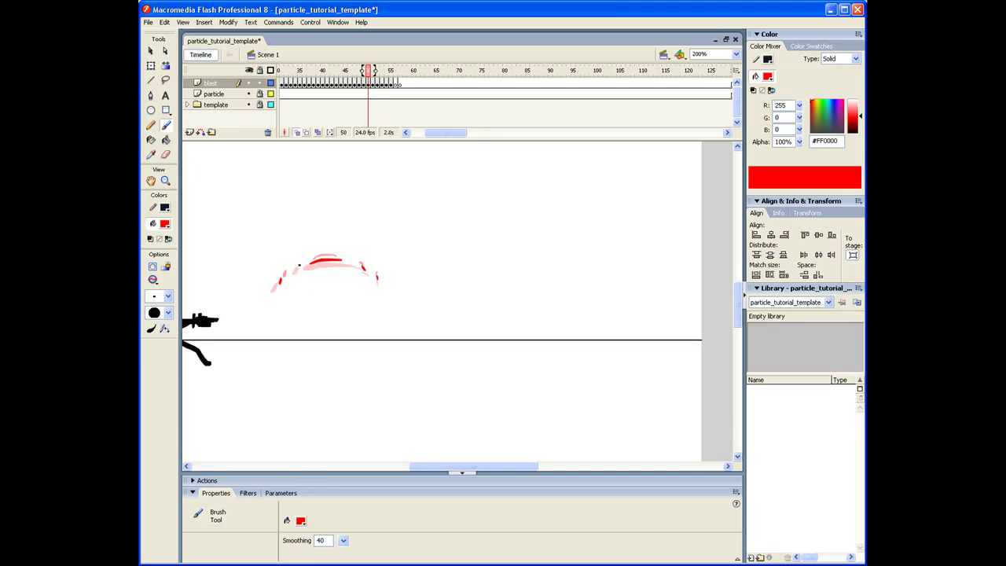
{"action": "key", "text": "period"}
{"action": "key", "text": "period"}
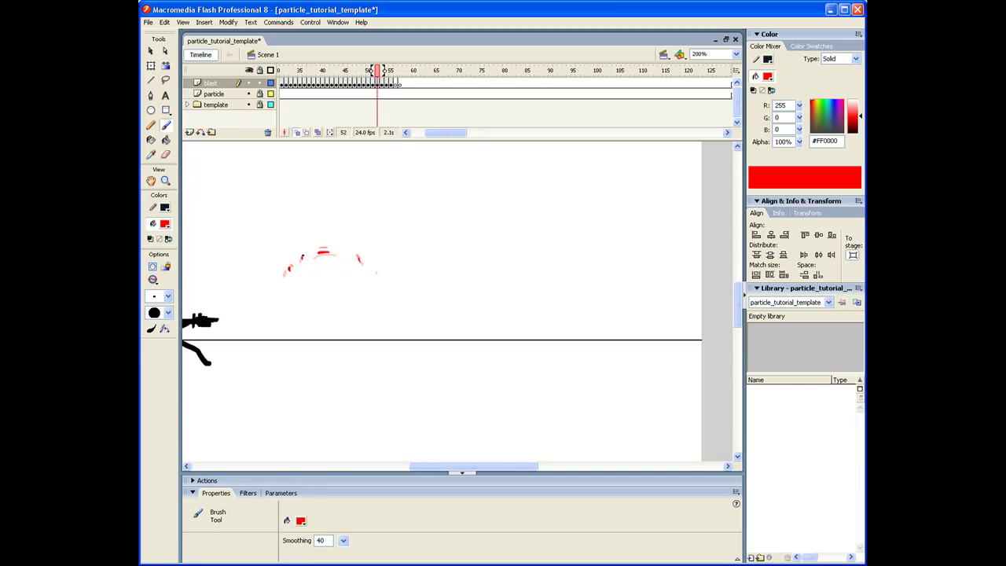
Play back and scrub the blast animation to review how the arch breaks up.
{"action": "key", "text": "comma"}
{"action": "key", "text": "comma"}
{"action": "key", "text": "comma"}
{"action": "key", "text": "comma"}
{"action": "key", "text": "comma"}
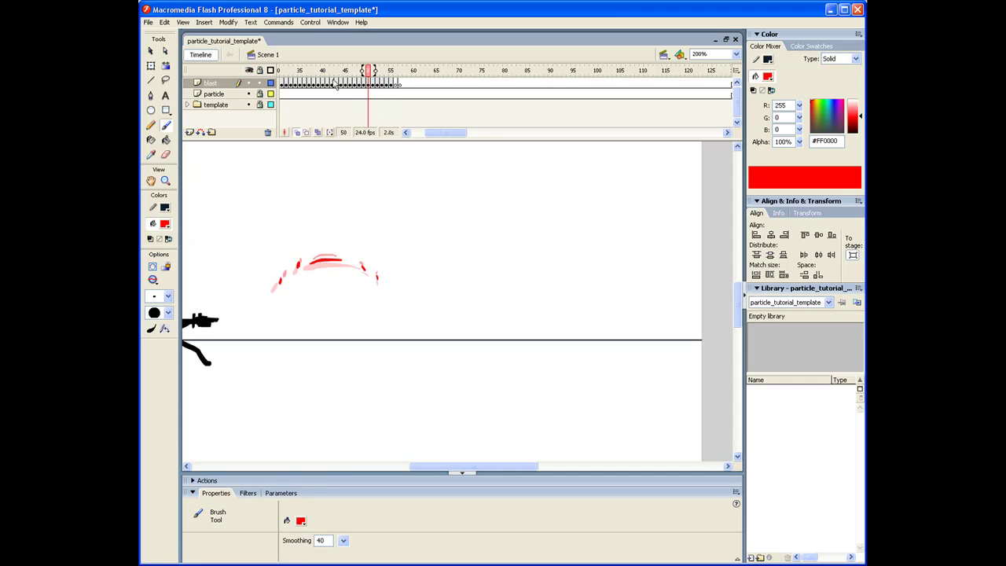
{"action": "left_click", "coordinate": [318, 72]}
{"action": "key", "text": "Return"}
{"action": "left_click_drag", "start_coordinate": [320, 73], "coordinate": [383, 76]}
{"action": "key", "text": "Return"}
{"action": "mouse_move", "coordinate": [473, 72]}
{"action": "left_mouse_down"}
{"action": "mouse_move", "coordinate": [532, 72]}
{"action": "mouse_move", "coordinate": [383, 73]}
{"action": "mouse_move", "coordinate": [495, 72]}
{"action": "mouse_move", "coordinate": [486, 83]}
{"action": "mouse_move", "coordinate": [519, 88]}
{"action": "mouse_move", "coordinate": [478, 90]}
{"action": "left_mouse_up"}
Go to frame 47 of the blast layer and bring the beam's far end into view.
{"action": "left_click", "coordinate": [467, 93]}
{"action": "left_click", "coordinate": [461, 83]}
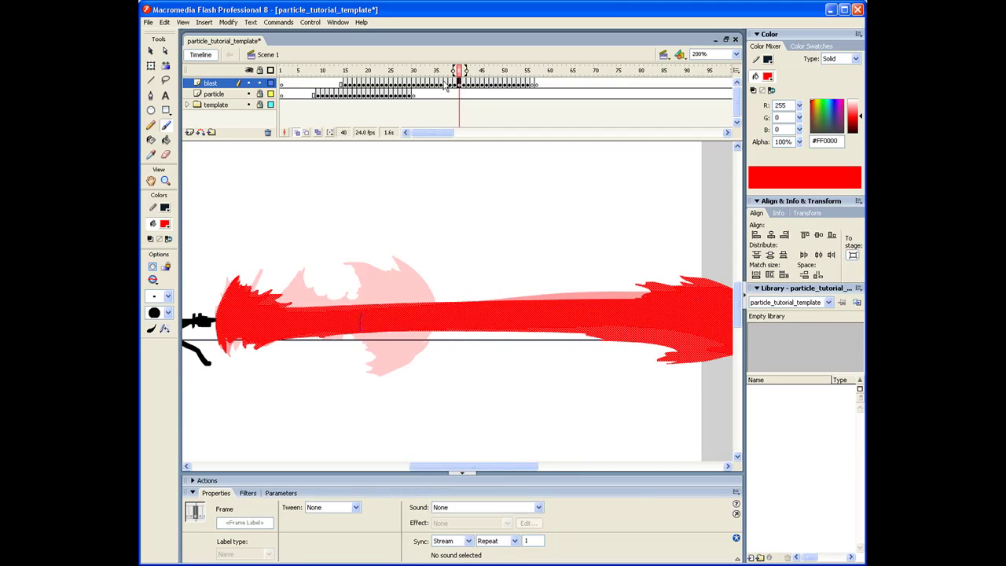
{"action": "key", "text": "period"}
{"action": "key", "text": "period"}
{"action": "key", "text": "period"}
{"action": "key", "text": "period"}
{"action": "key", "text": "period"}
{"action": "key", "text": "space"}
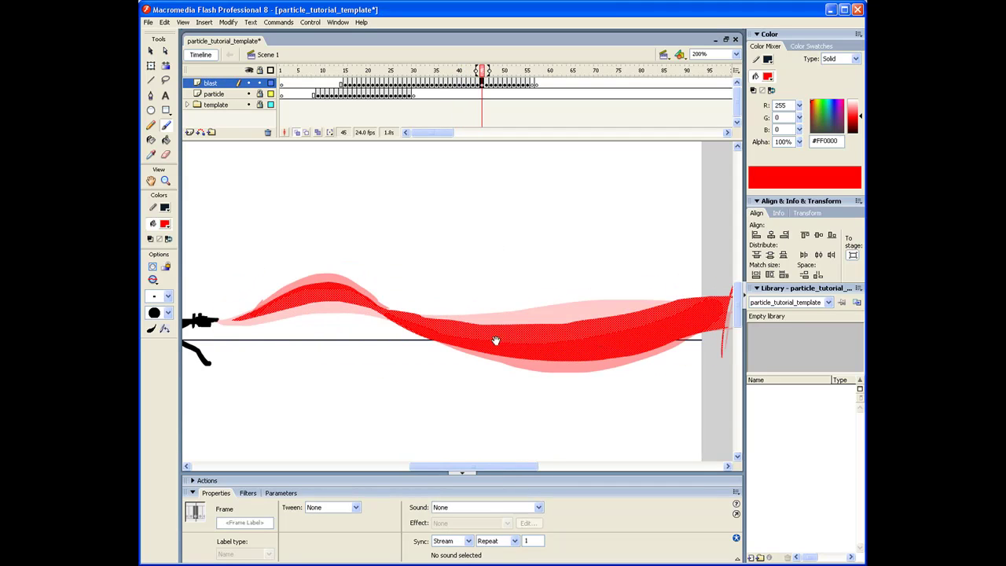
{"action": "left_click_drag", "start_coordinate": [497, 341], "coordinate": [427, 334]}
{"action": "key", "text": "period"}
{"action": "key", "text": "period"}
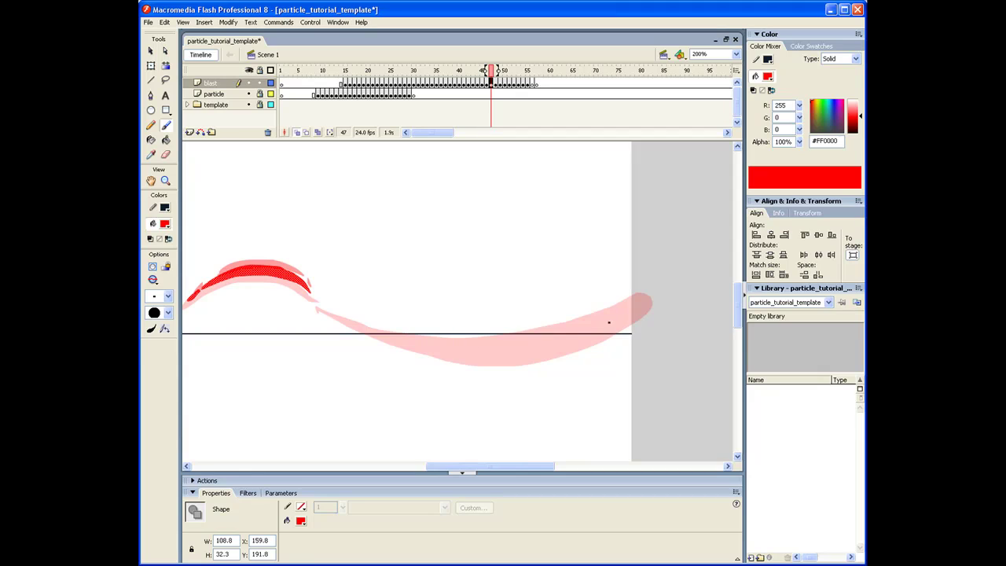
{"action": "mouse_move", "coordinate": [338, 317]}
{"action": "left_mouse_down"}
{"action": "mouse_move", "coordinate": [405, 340]}
{"action": "mouse_move", "coordinate": [674, 308]}
{"action": "left_mouse_up"}
{"action": "key", "text": "ctrl+z"}
{"action": "left_click_drag", "start_coordinate": [402, 294], "coordinate": [699, 286]}
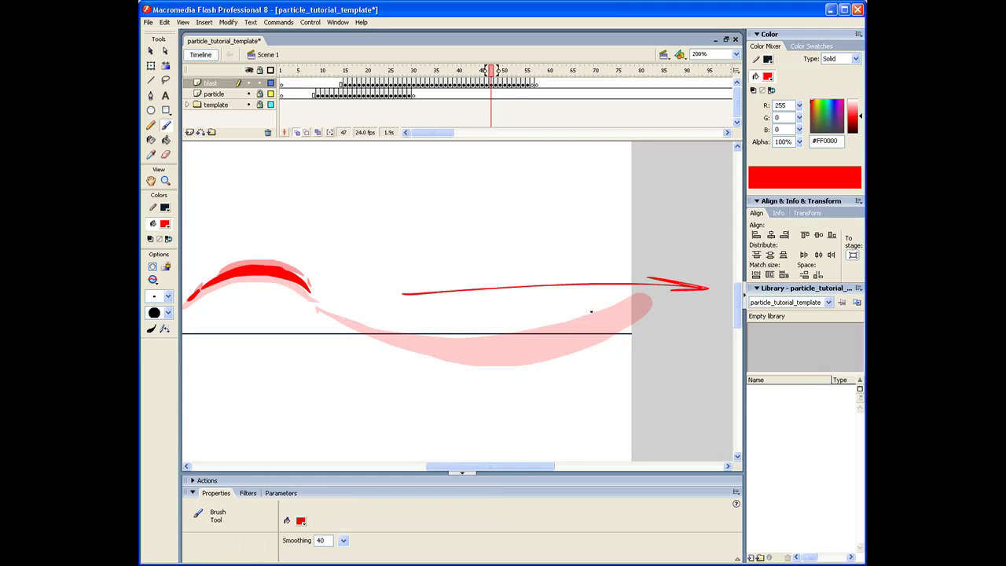
{"action": "key", "text": "ctrl+z"}
{"action": "mouse_move", "coordinate": [410, 343]}
{"action": "left_mouse_down"}
{"action": "mouse_move", "coordinate": [479, 339]}
{"action": "mouse_move", "coordinate": [757, 268]}
{"action": "left_mouse_up"}
{"action": "key", "text": "space"}
{"action": "left_click_drag", "start_coordinate": [618, 283], "coordinate": [500, 290]}
{"action": "key", "text": "ctrl+z"}
{"action": "mouse_move", "coordinate": [292, 354]}
{"action": "left_mouse_down"}
{"action": "mouse_move", "coordinate": [414, 355]}
{"action": "mouse_move", "coordinate": [539, 276]}
{"action": "left_mouse_up"}
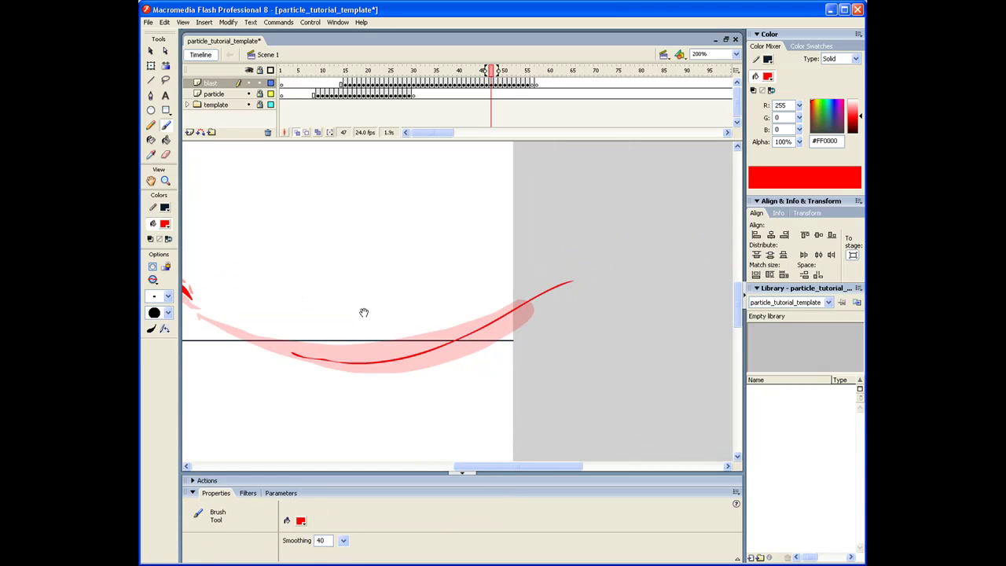
{"action": "key", "text": "ctrl+z"}
{"action": "left_click_drag", "start_coordinate": [413, 336], "coordinate": [455, 330]}
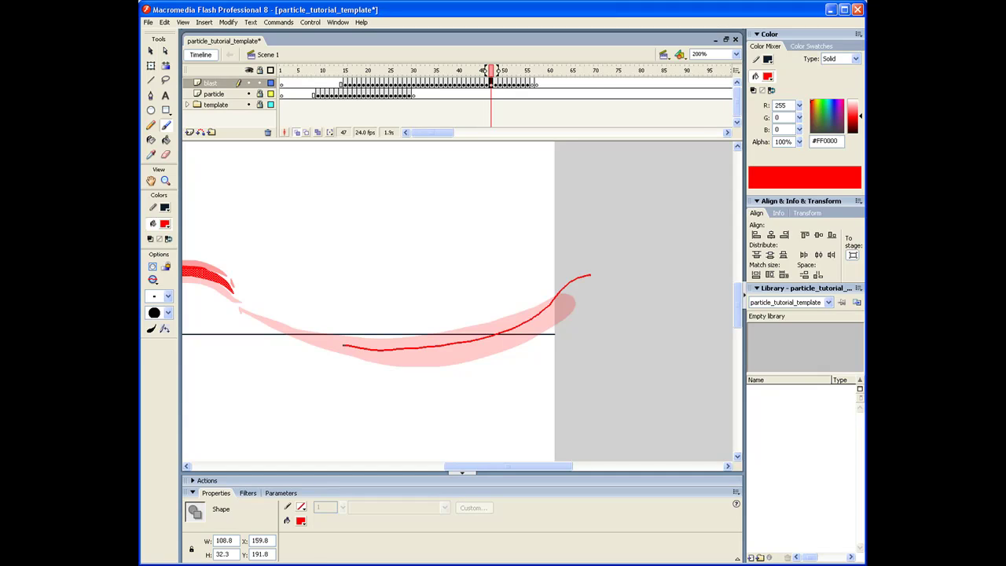
{"action": "key", "text": "ctrl+z"}
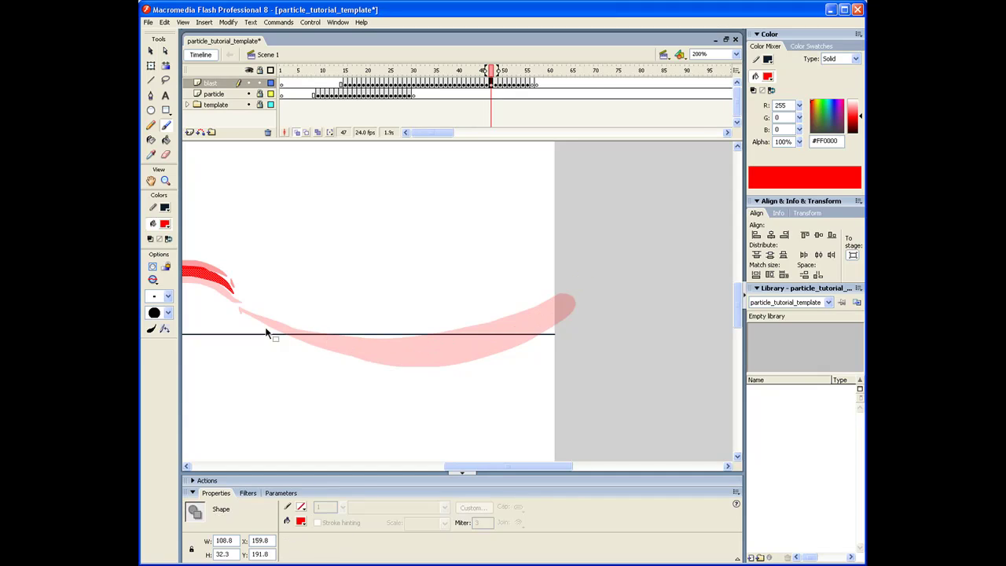
Outline the thinned far wave of the beam on frame 47, reaching past the stage edge, and fill it red.
{"action": "mouse_move", "coordinate": [276, 326]}
{"action": "left_mouse_down"}
{"action": "mouse_move", "coordinate": [361, 349]}
{"action": "mouse_move", "coordinate": [292, 337]}
{"action": "mouse_move", "coordinate": [369, 361]}
{"action": "left_mouse_up"}
{"action": "key", "text": "ctrl+z"}
{"action": "left_click_drag", "start_coordinate": [441, 369], "coordinate": [512, 352]}
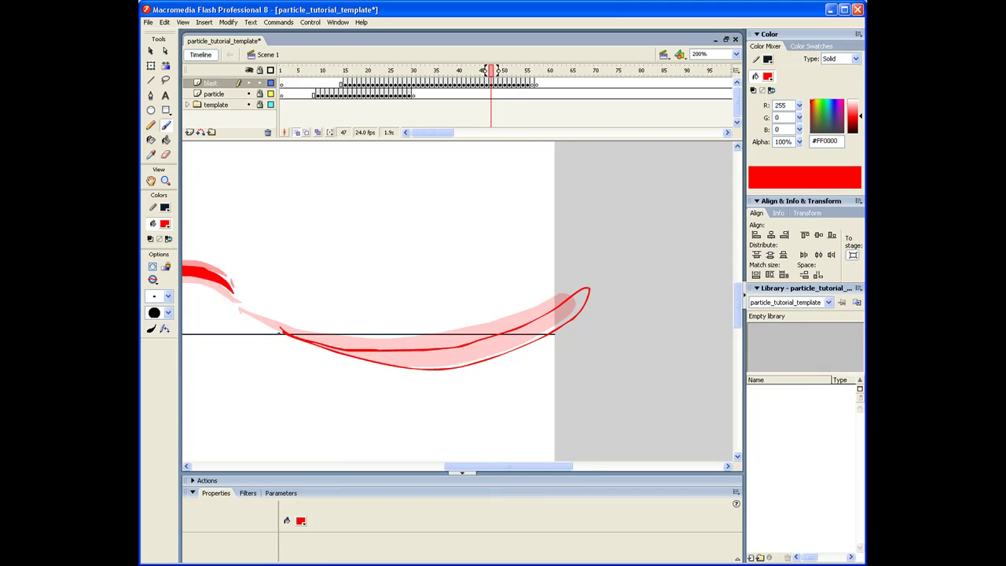
{"action": "left_click", "coordinate": [166, 140]}
{"action": "left_click", "coordinate": [489, 346]}
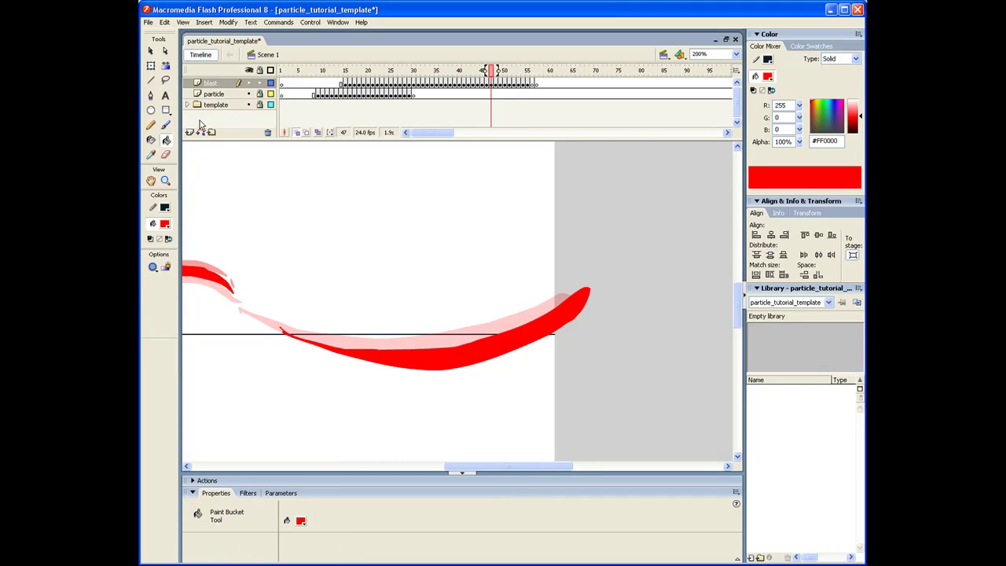
On frame 48, outline a shorter far wave with its tip reaching further off stage and fill it red.
{"action": "left_click", "coordinate": [165, 125]}
{"action": "key", "text": "period"}
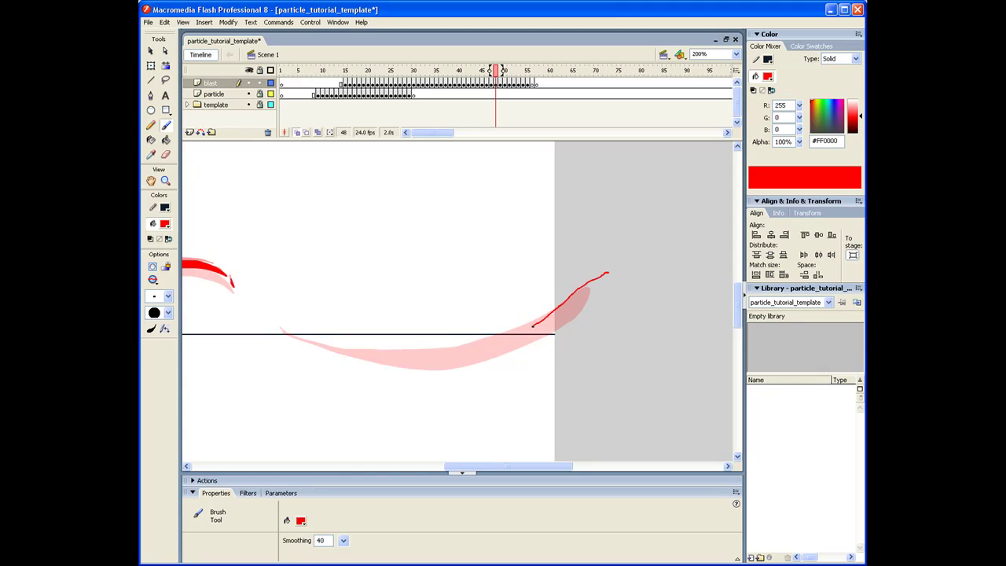
{"action": "left_click_drag", "start_coordinate": [483, 350], "coordinate": [413, 360]}
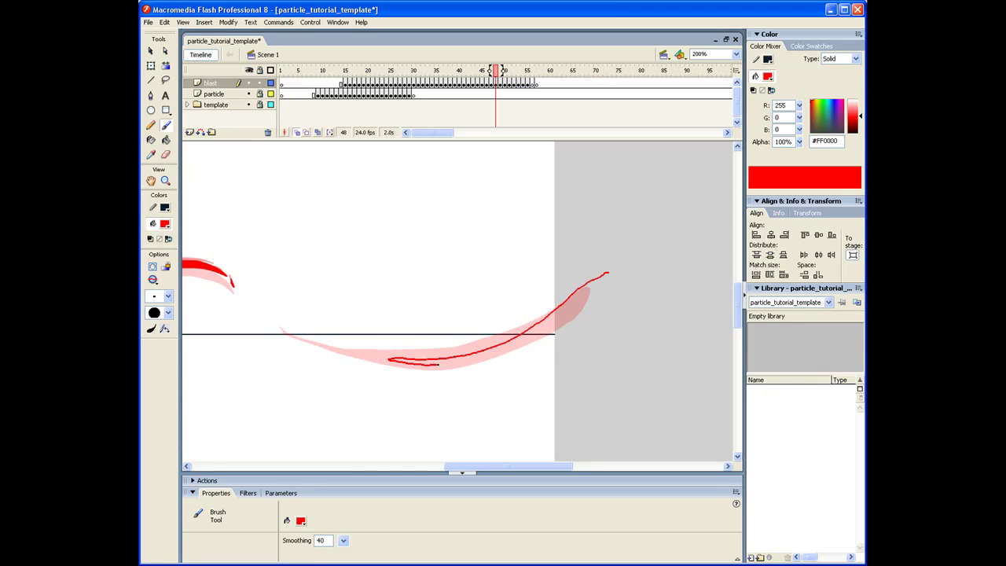
{"action": "mouse_move", "coordinate": [492, 359]}
{"action": "left_mouse_down"}
{"action": "mouse_move", "coordinate": [559, 333]}
{"action": "mouse_move", "coordinate": [597, 307]}
{"action": "mouse_move", "coordinate": [607, 275]}
{"action": "left_mouse_up"}
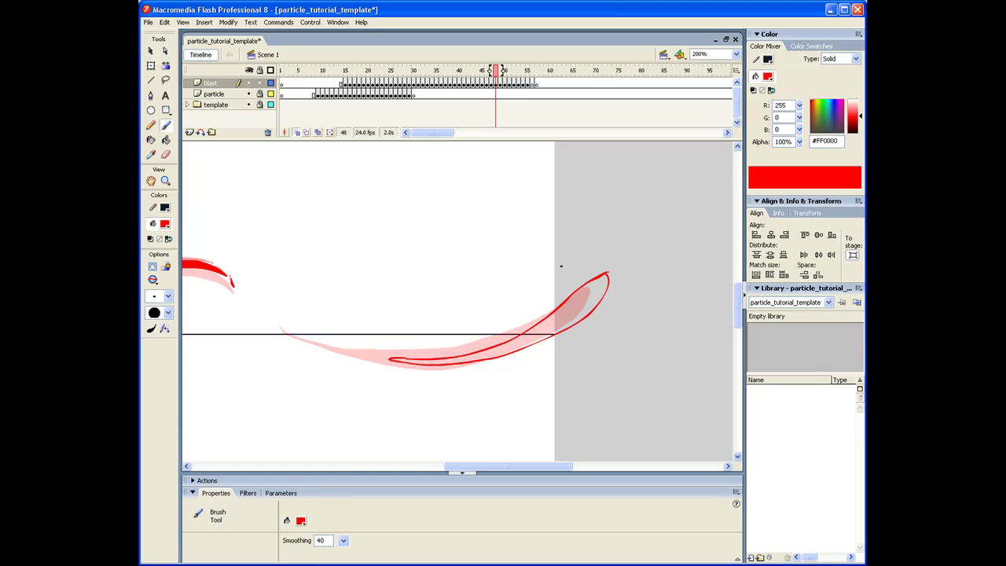
{"action": "key", "text": "k"}
{"action": "left_click", "coordinate": [571, 295]}
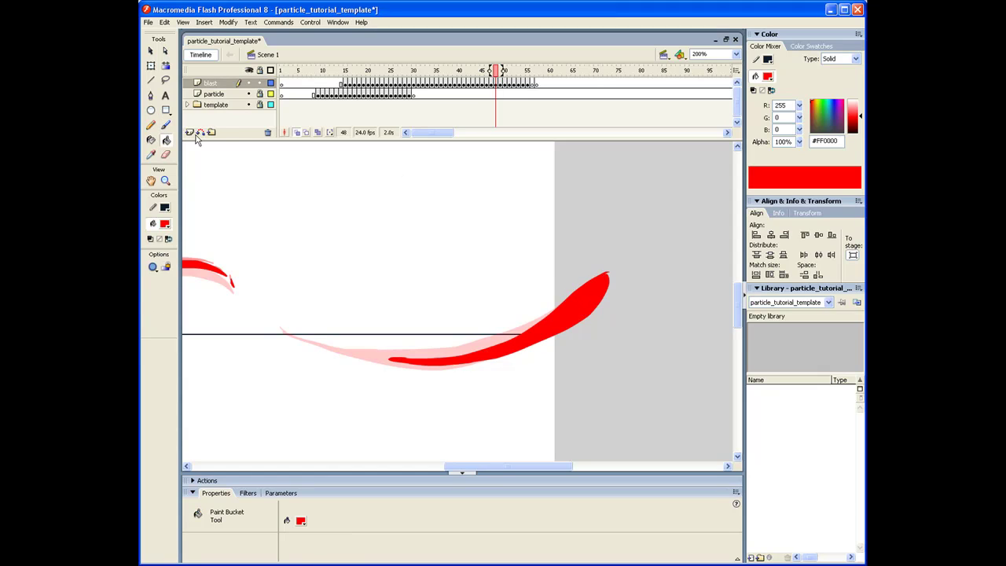
Draw a still shorter, tapered far wave across the stage edge on frame 49 and fill it red.
{"action": "key", "text": "b"}
{"action": "key", "text": "period"}
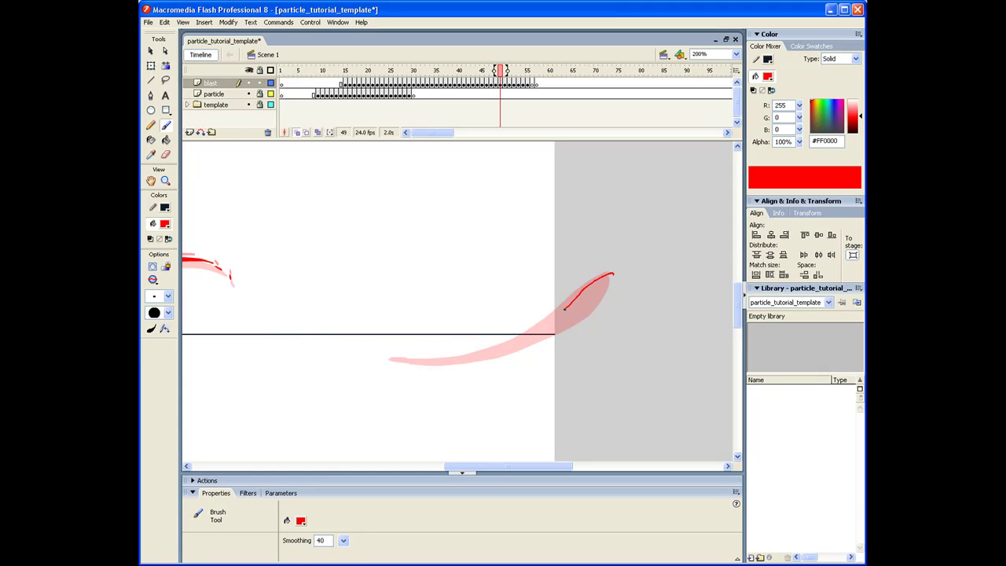
{"action": "mouse_move", "coordinate": [464, 363]}
{"action": "left_mouse_down"}
{"action": "mouse_move", "coordinate": [530, 346]}
{"action": "mouse_move", "coordinate": [600, 302]}
{"action": "mouse_move", "coordinate": [607, 275]}
{"action": "left_mouse_up"}
{"action": "key", "text": "k"}
{"action": "left_click", "coordinate": [593, 302]}
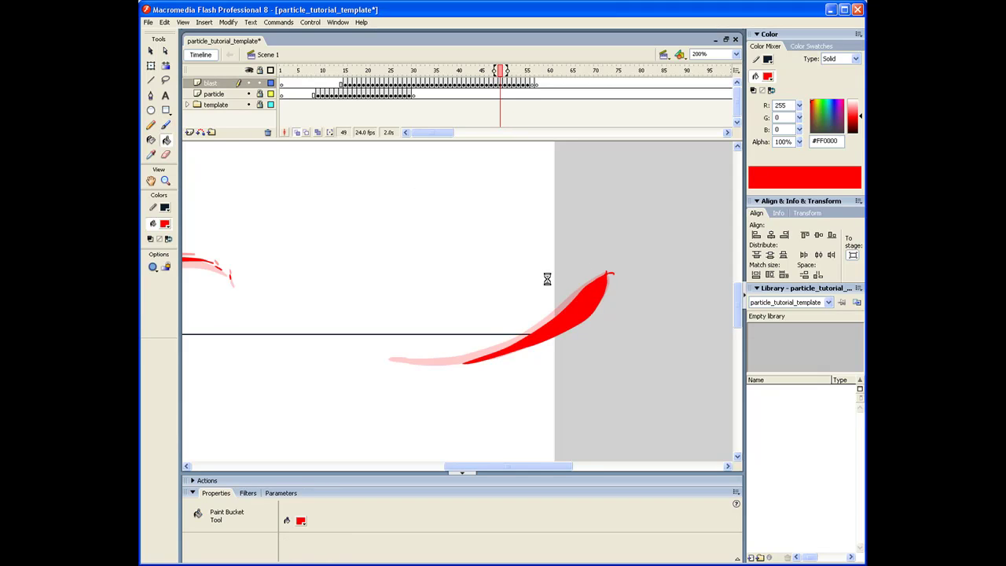
On frame 50, outline a leaf-shaped remnant of the far wave mostly off stage and fill it red.
{"action": "key", "text": "period"}
{"action": "key", "text": "b"}
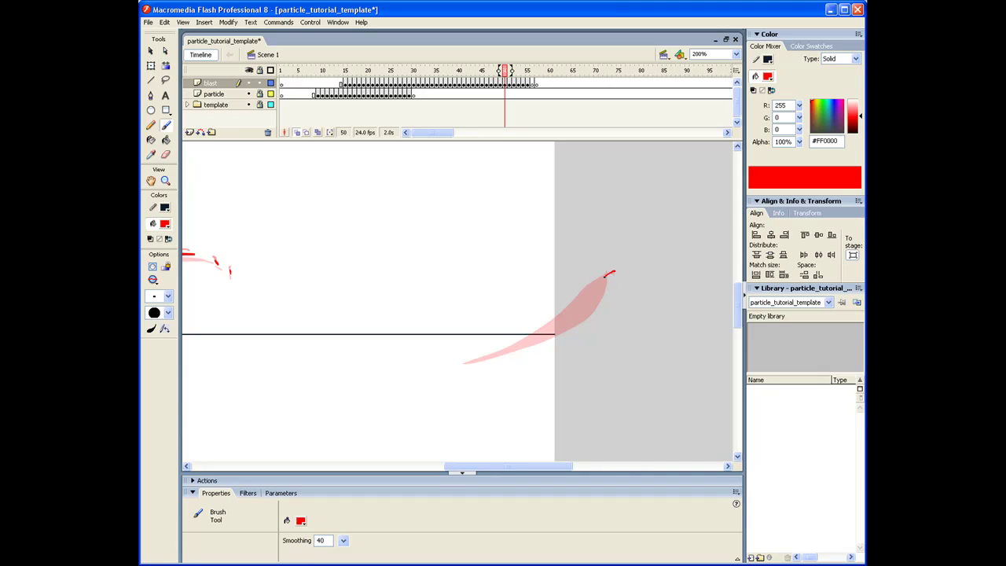
{"action": "mouse_move", "coordinate": [525, 343]}
{"action": "left_mouse_down"}
{"action": "mouse_move", "coordinate": [617, 295]}
{"action": "mouse_move", "coordinate": [608, 270]}
{"action": "left_mouse_up"}
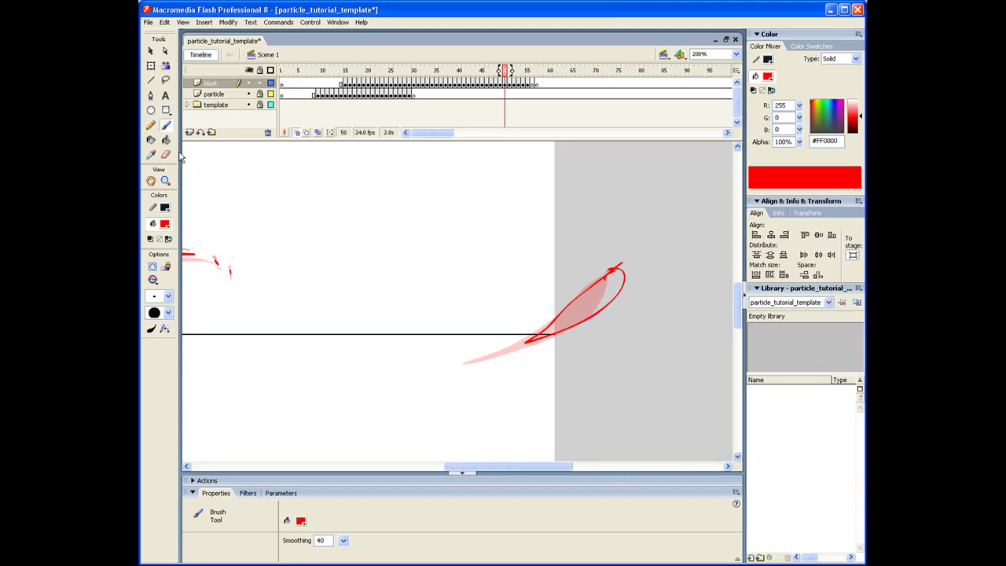
{"action": "key", "text": "k"}
{"action": "left_click", "coordinate": [580, 299]}
Draw only a small pointed remnant at the stage edge on frame 51 and fill it red.
{"action": "key", "text": "period"}
{"action": "key", "text": "b"}
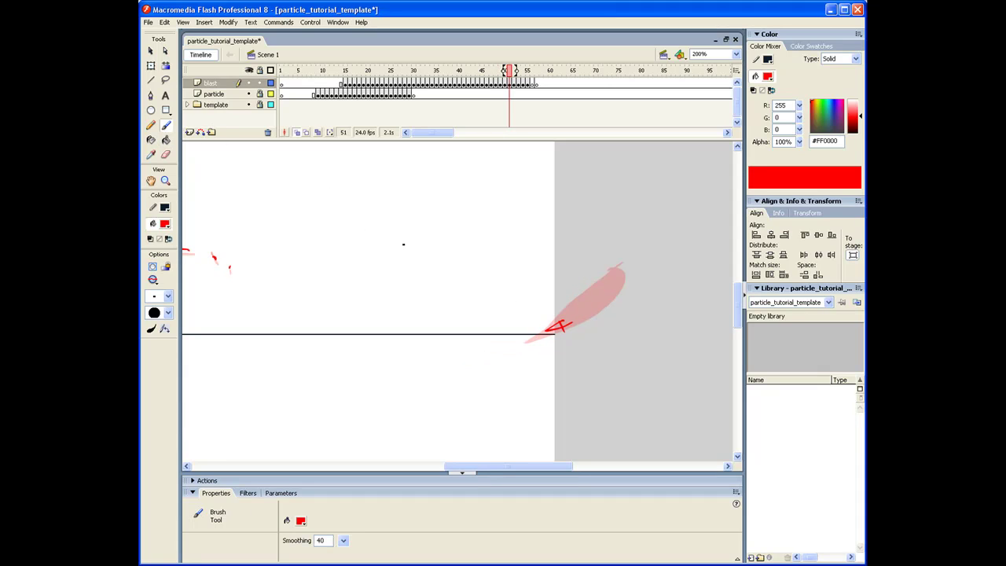
{"action": "left_click", "coordinate": [166, 140]}
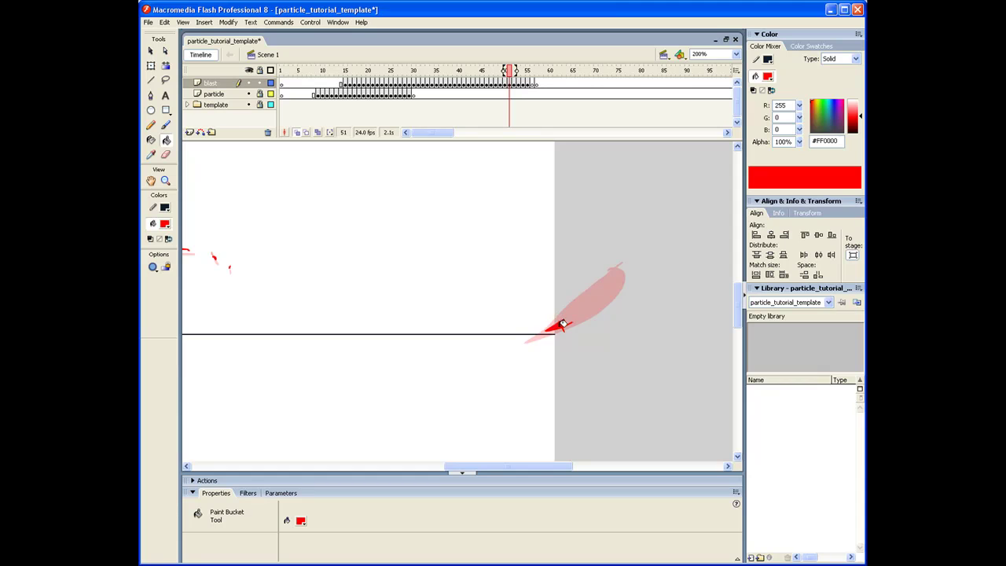
{"action": "key", "text": "period"}
Play back and scrub the blast animation to check the far wave's exit off stage.
{"action": "left_click_drag", "start_coordinate": [446, 84], "coordinate": [532, 83]}
{"action": "key", "text": "Return"}
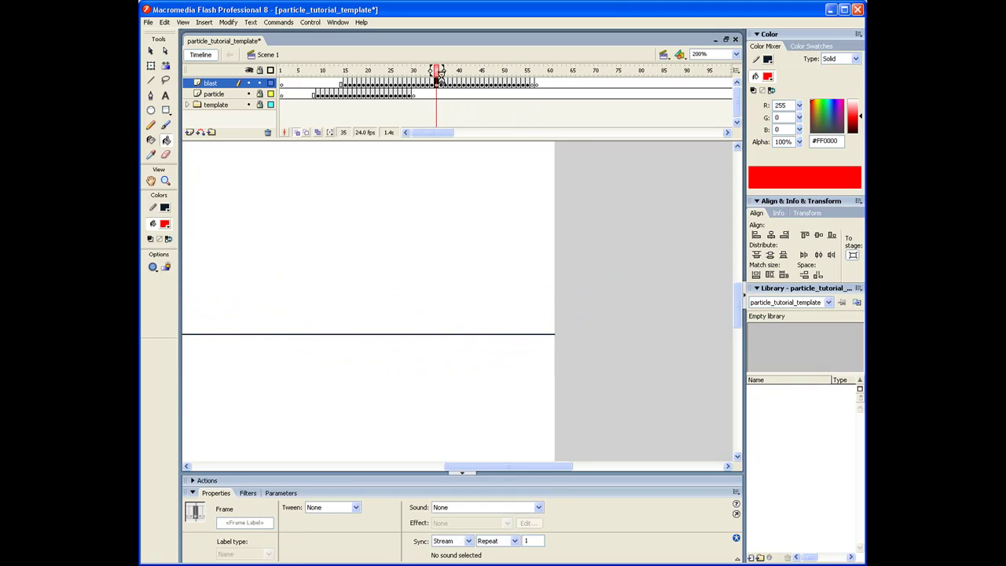
{"action": "left_click_drag", "start_coordinate": [515, 69], "coordinate": [460, 71]}
Brush a small speck between the arch and the far wave from frame 47 to 52, drifting it down and away from the muzzle.
{"action": "left_click", "coordinate": [469, 84]}
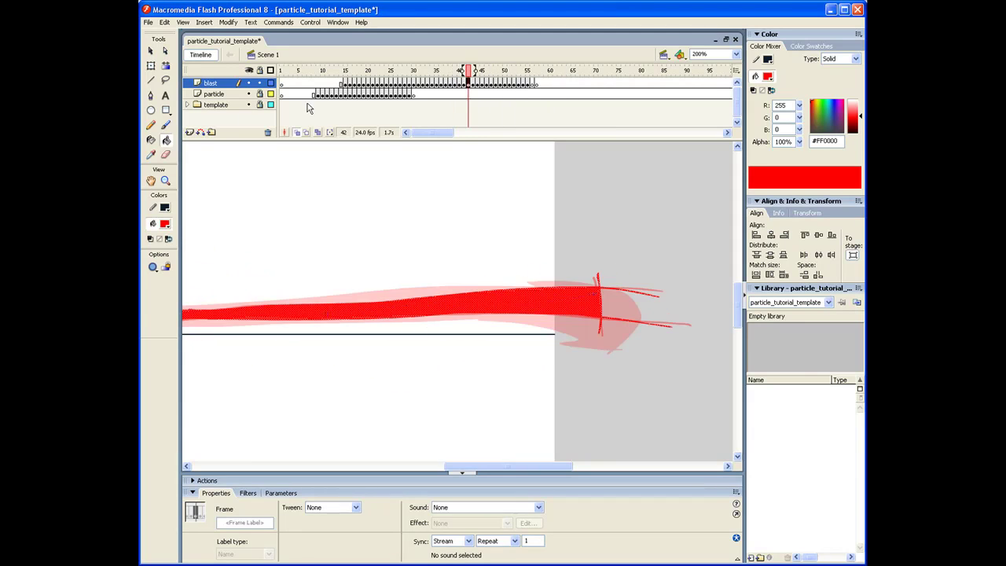
{"action": "key", "text": "period"}
{"action": "left_click", "coordinate": [167, 128]}
{"action": "left_click", "coordinate": [166, 127]}
{"action": "key", "text": "period"}
{"action": "key", "text": "period"}
{"action": "key", "text": "period"}
{"action": "key", "text": "period"}
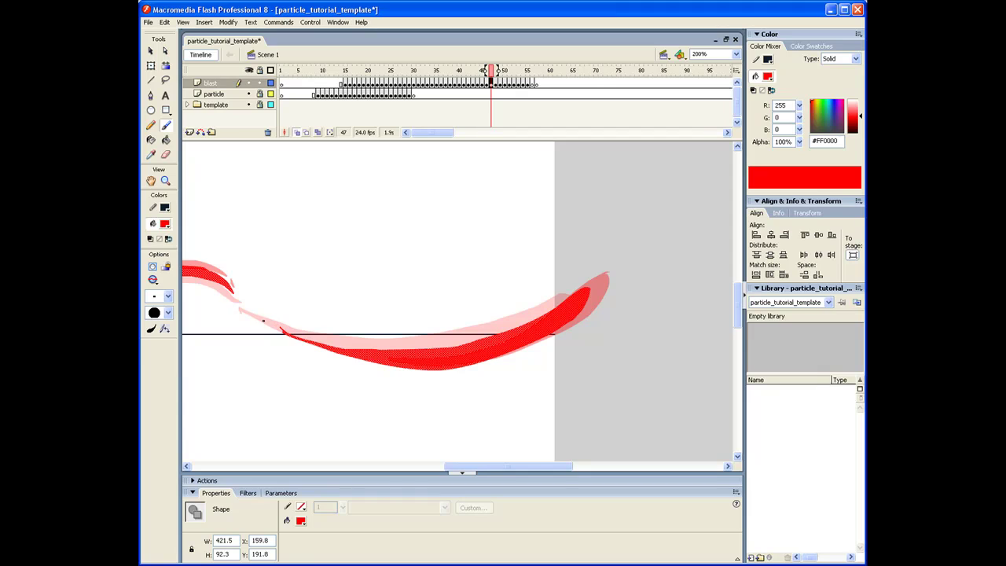
{"action": "key", "text": "period"}
{"action": "key", "text": "period"}
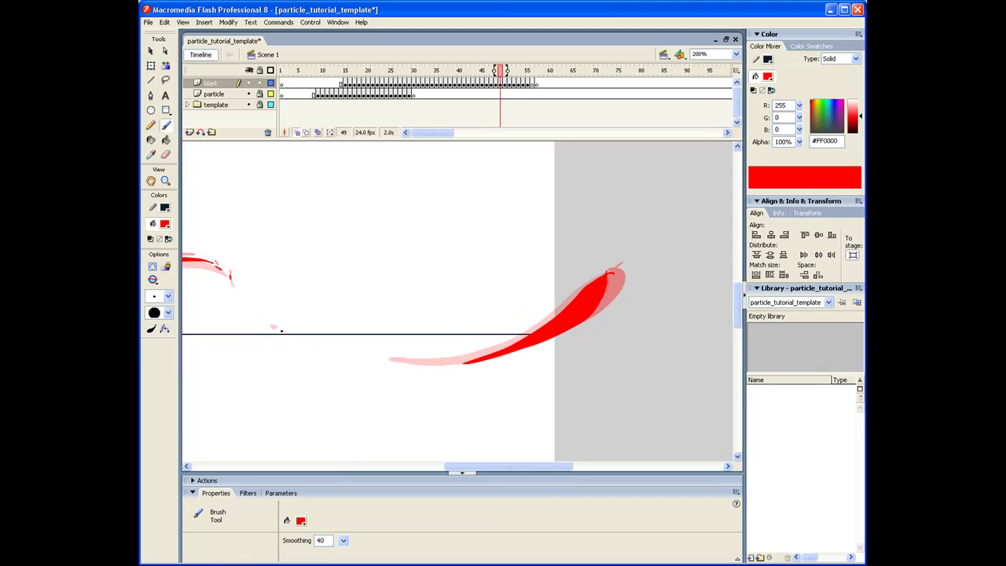
{"action": "key", "text": "period"}
{"action": "key", "text": "period"}
{"action": "key", "text": "period"}
{"action": "key", "text": "period"}
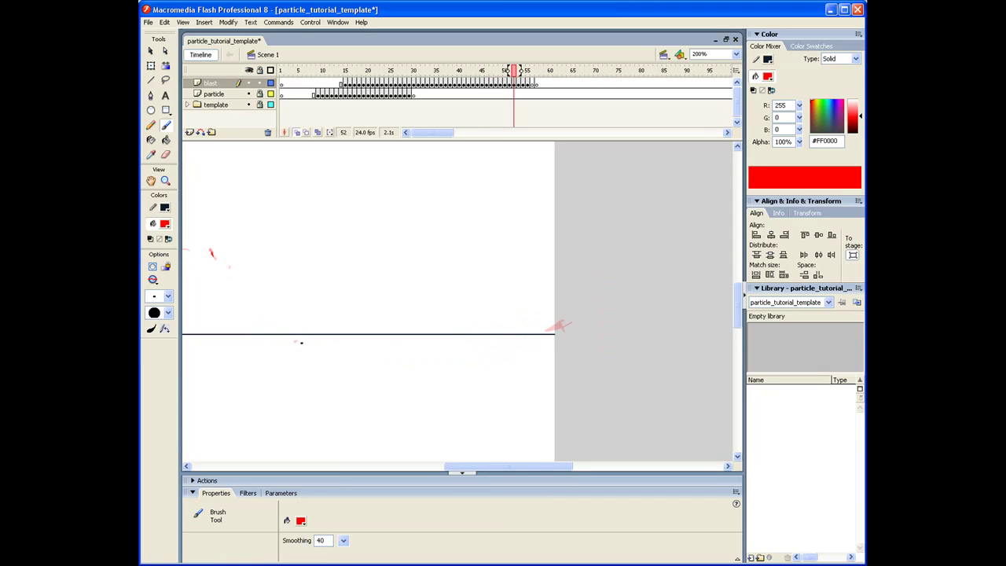
Return to the start of the speck trail and brush a second speck ahead of the first on frame 48.
{"action": "key", "text": "comma"}
{"action": "key", "text": "comma"}
{"action": "key", "text": "comma"}
{"action": "key", "text": "comma"}
{"action": "key", "text": "comma"}
{"action": "key", "text": "comma"}
{"action": "key", "text": "comma"}
{"action": "key", "text": "comma"}
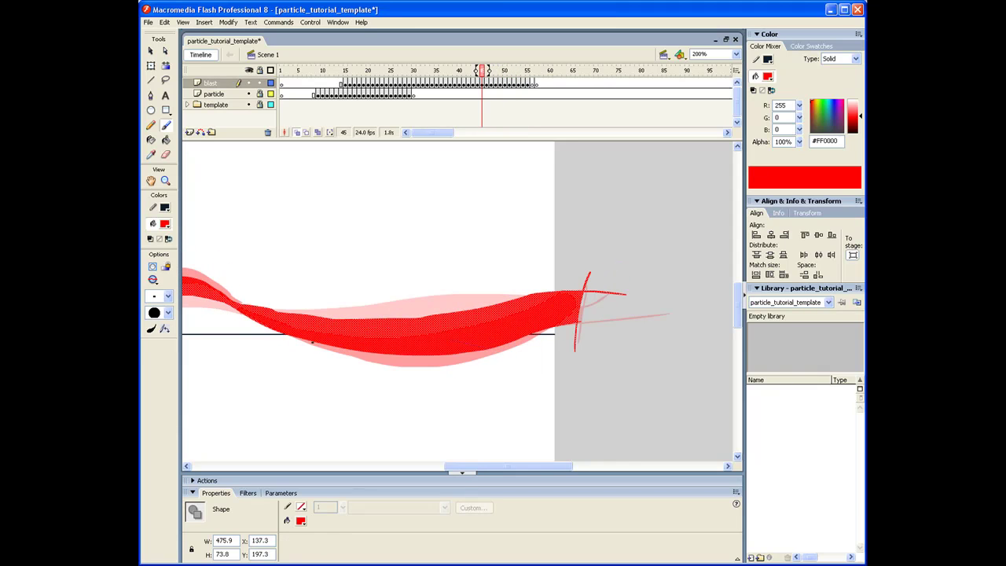
{"action": "key", "text": "period"}
{"action": "key", "text": "period"}
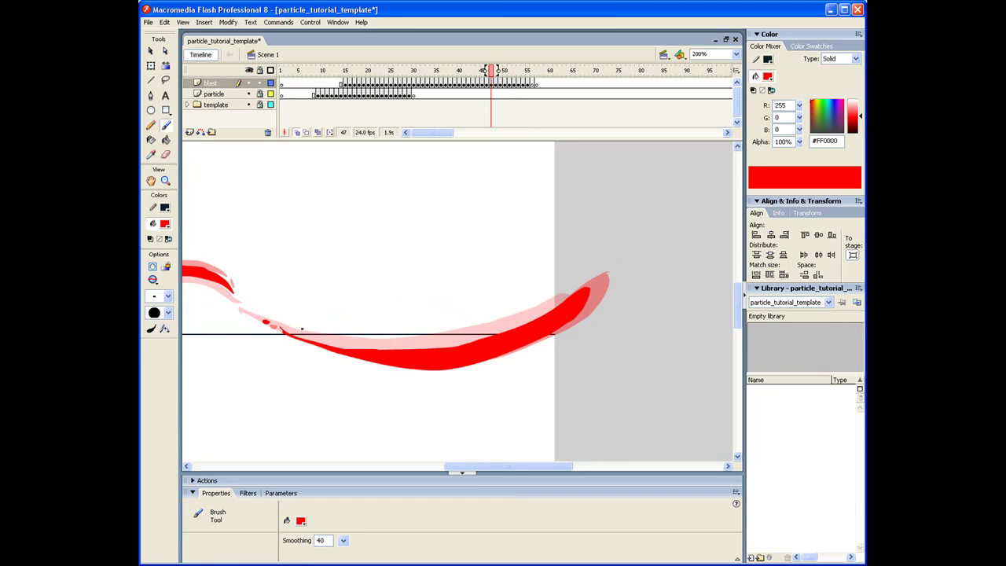
{"action": "key", "text": "comma"}
{"action": "key", "text": "period"}
{"action": "key", "text": "period"}
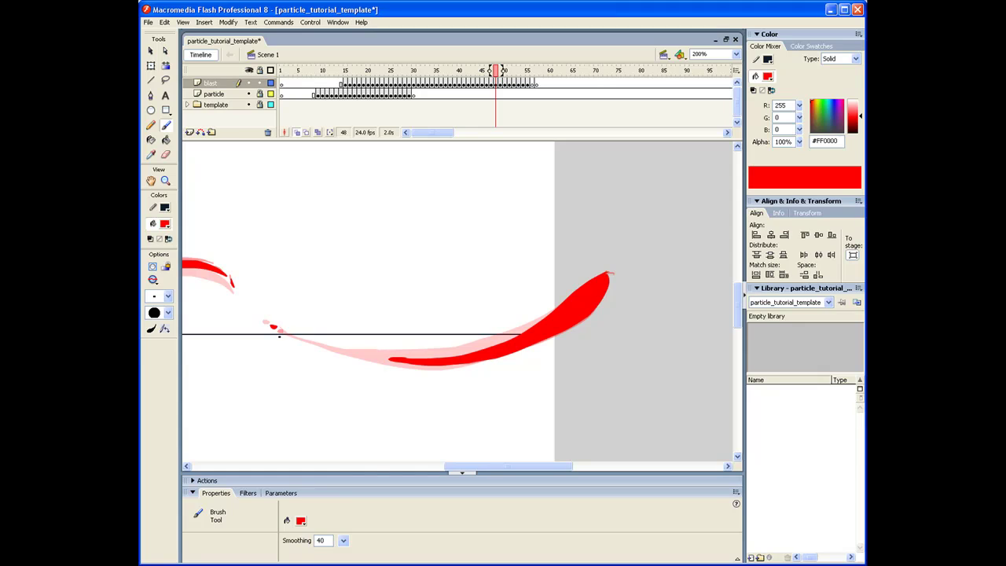
{"action": "key", "text": "comma"}
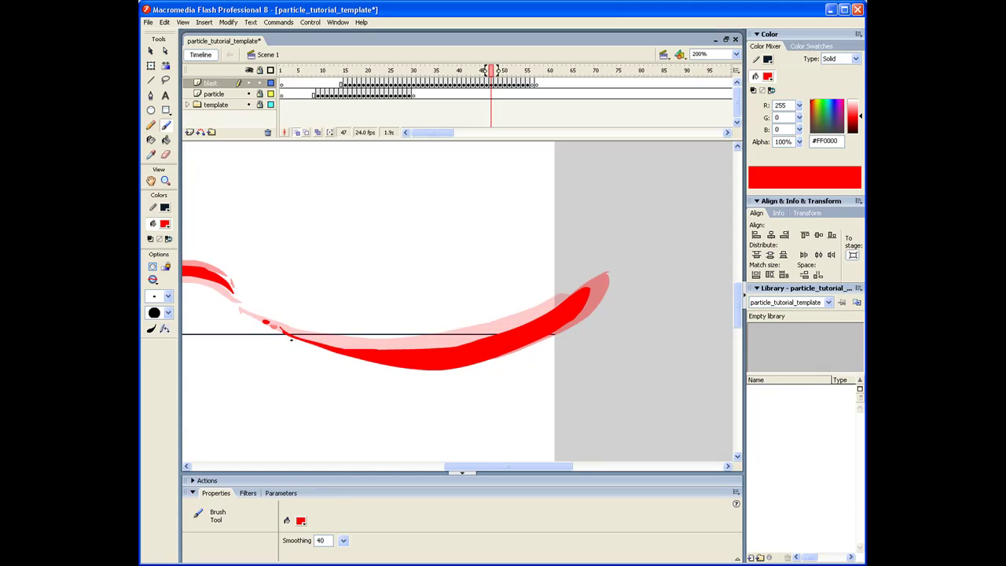
{"action": "key", "text": "period"}
Continue the second speck from frame 49 to 53, shrinking it as it drifts down and away from the muzzle.
{"action": "key", "text": "period"}
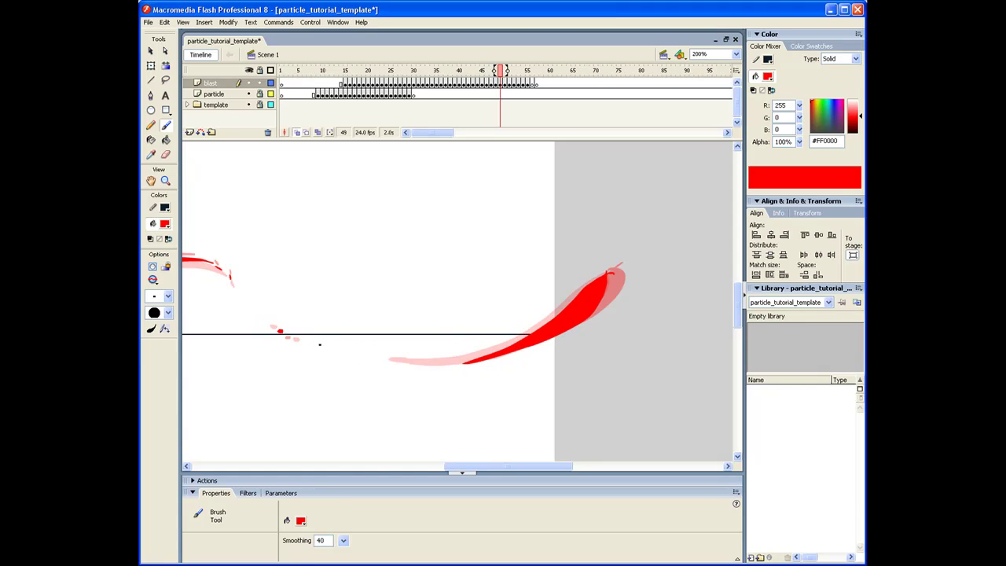
{"action": "key", "text": "period"}
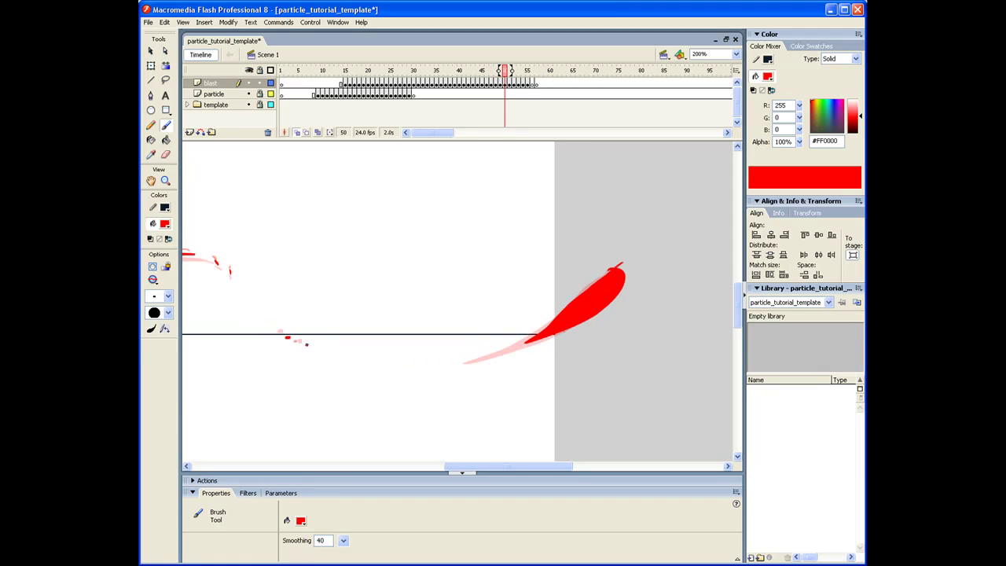
{"action": "key", "text": "period"}
{"action": "key", "text": "period"}
{"action": "key", "text": "period"}
{"action": "key", "text": "period"}
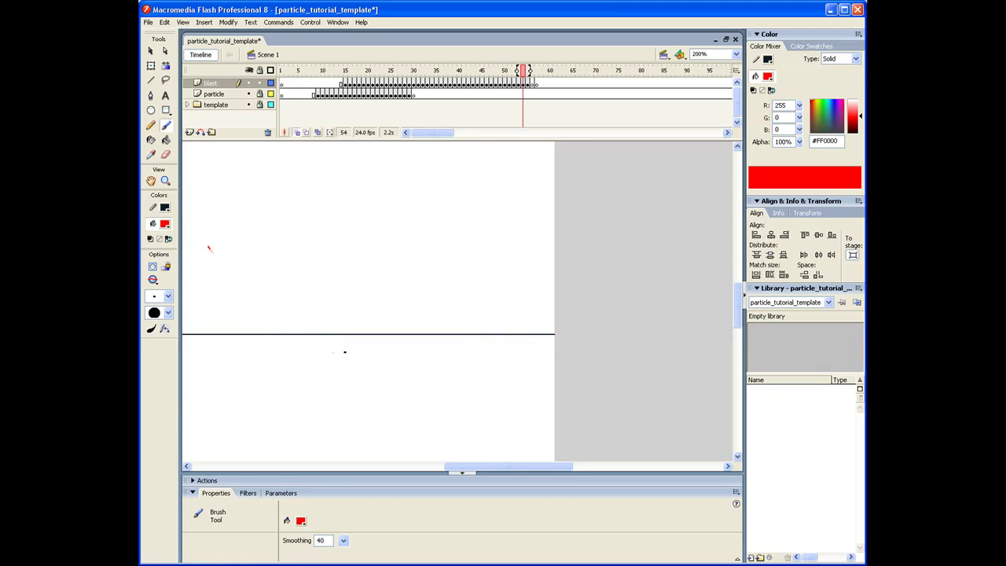
Brush a third speck ahead of the first two from frame 48 to 53, drifting it away from the muzzle.
{"action": "key", "text": "comma"}
{"action": "key", "text": "comma"}
{"action": "key", "text": "comma"}
{"action": "key", "text": "comma"}
{"action": "key", "text": "comma"}
{"action": "key", "text": "comma"}
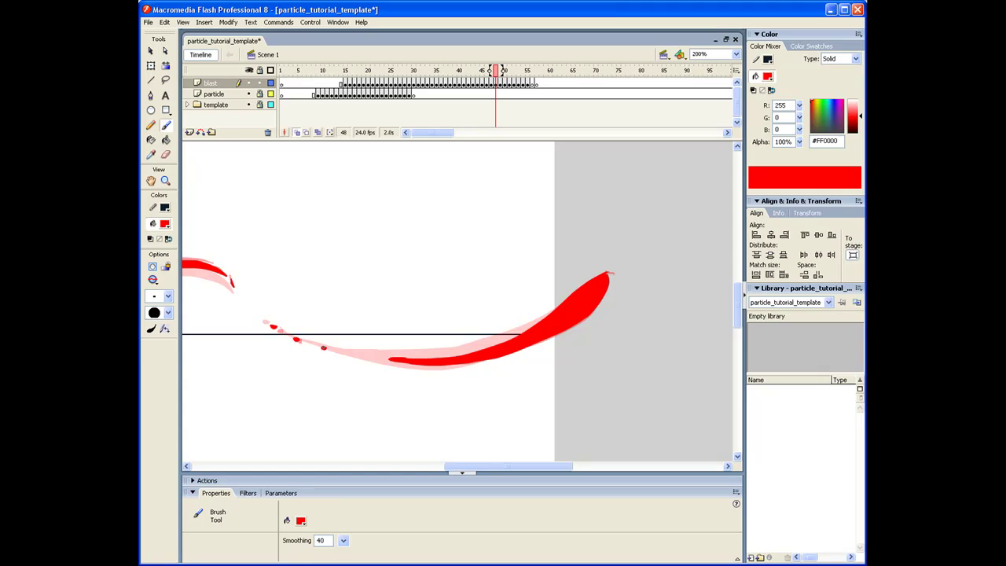
{"action": "key", "text": "period"}
{"action": "key", "text": "period"}
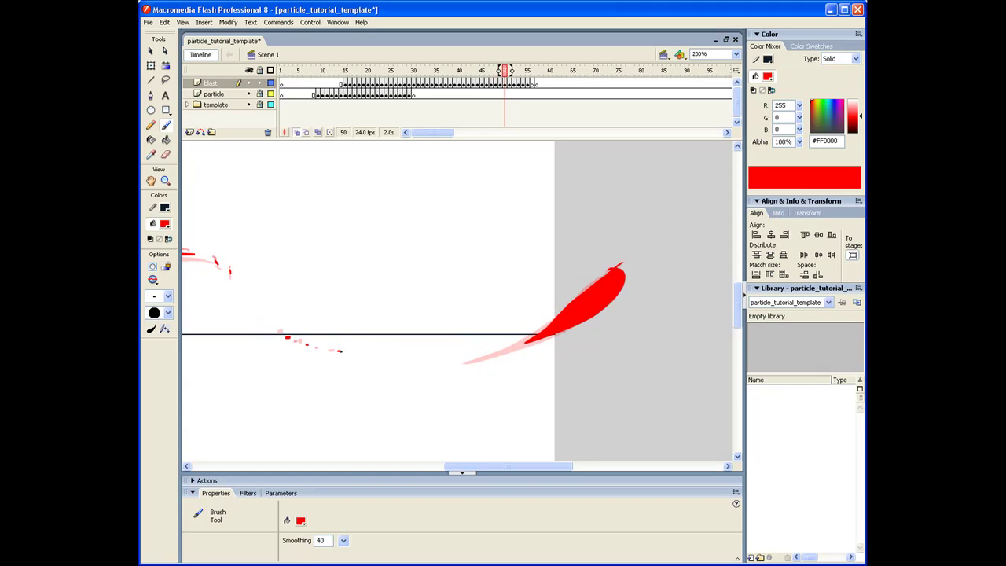
{"action": "key", "text": "period"}
{"action": "key", "text": "period"}
{"action": "key", "text": "period"}
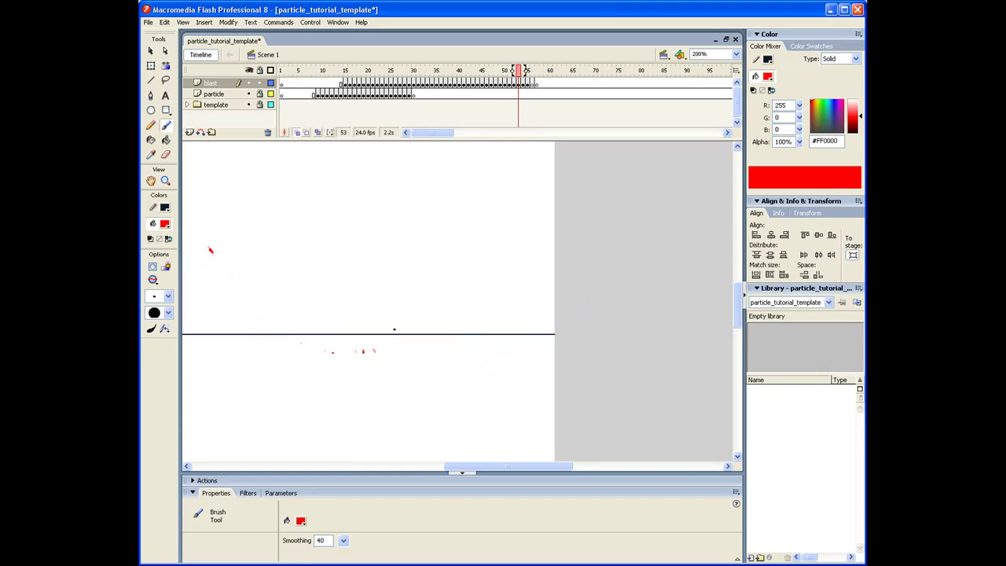
Brush a fourth speck at the far end of the speck trail from frame 49 onward, drifting it away from the muzzle.
{"action": "key", "text": "comma"}
{"action": "key", "text": "comma"}
{"action": "key", "text": "comma"}
{"action": "key", "text": "comma"}
{"action": "key", "text": "comma"}
{"action": "key", "text": "comma"}
{"action": "key", "text": "comma"}
{"action": "key", "text": "period"}
{"action": "key", "text": "period"}
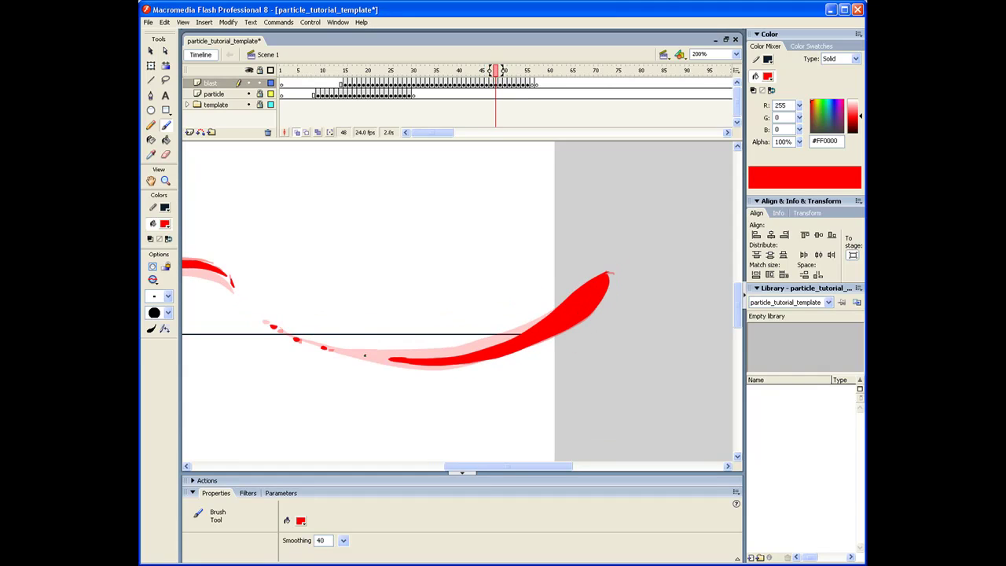
{"action": "key", "text": "period"}
{"action": "key", "text": "period"}
{"action": "key", "text": "period"}
{"action": "key", "text": "period"}
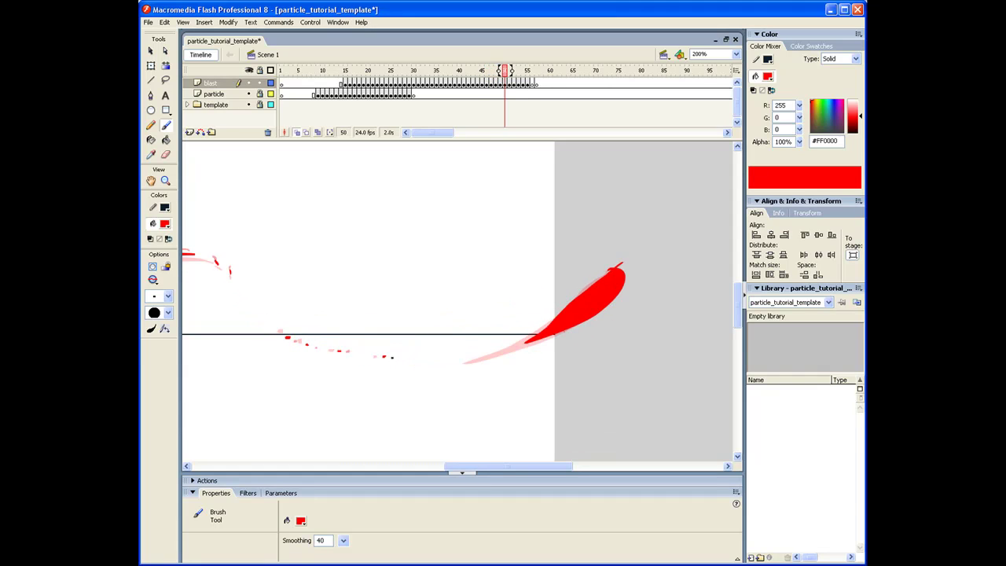
Play back the blast animation on the timeline and as a test movie to check the speck trail.
{"action": "left_click_drag", "start_coordinate": [416, 266], "coordinate": [551, 280]}
{"action": "left_click", "coordinate": [333, 73]}
{"action": "key", "text": "Return"}
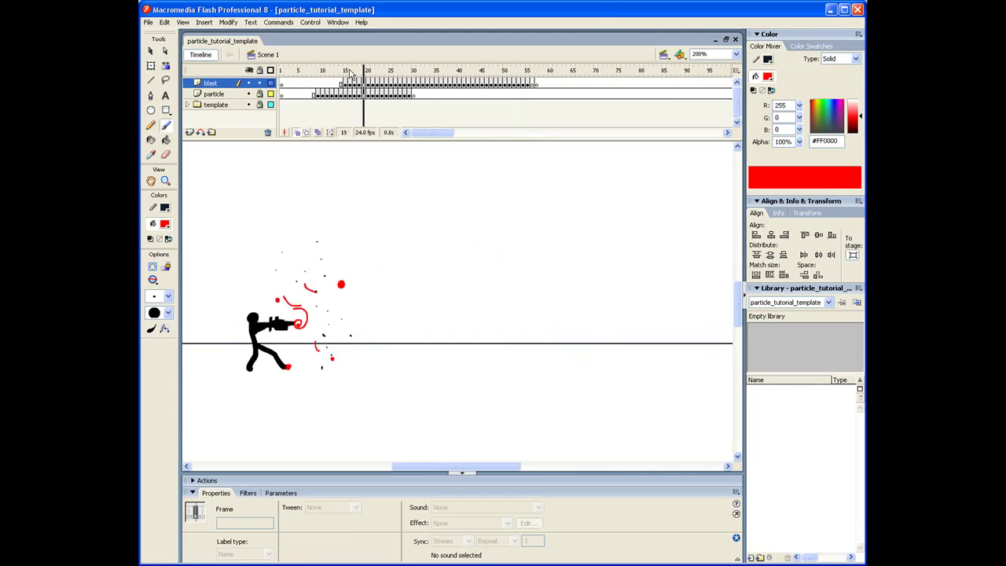
{"action": "left_click", "coordinate": [354, 77]}
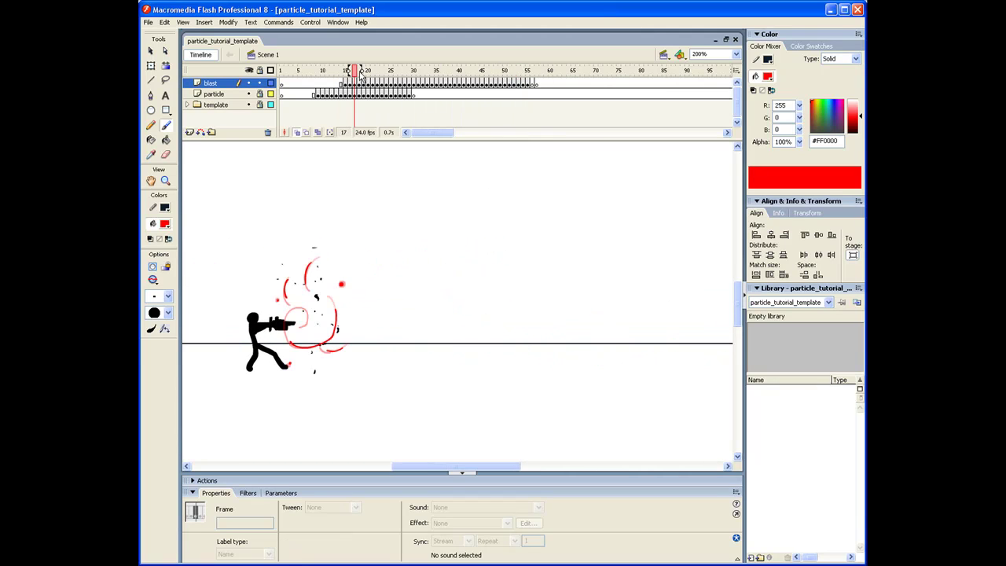
{"action": "key", "text": "ctrl+Return"}
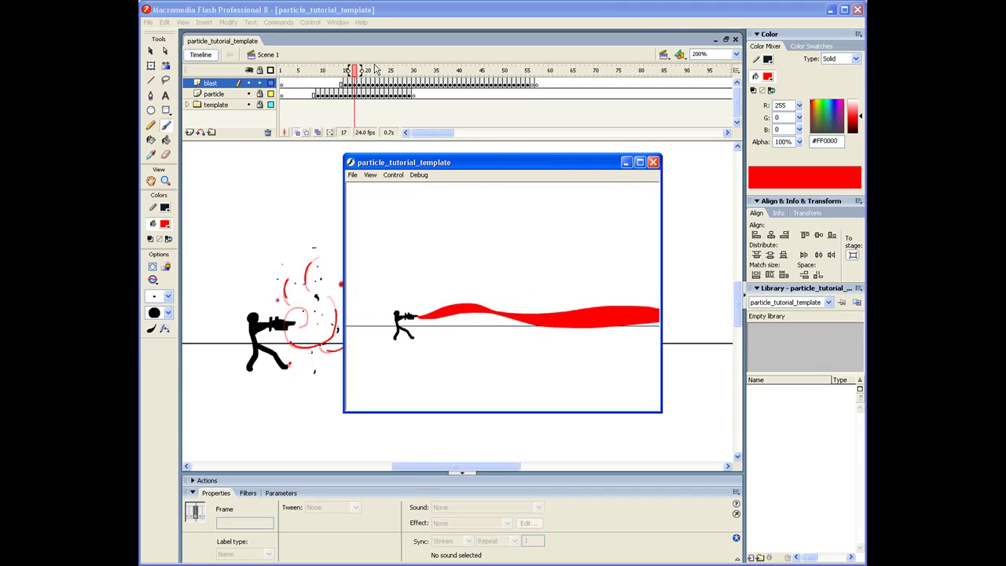
{"action": "left_click", "coordinate": [654, 164]}
Brush a first spark off the gun muzzle on frame 45 and continue it rising and shrinking on the following frames.
{"action": "left_click", "coordinate": [345, 83]}
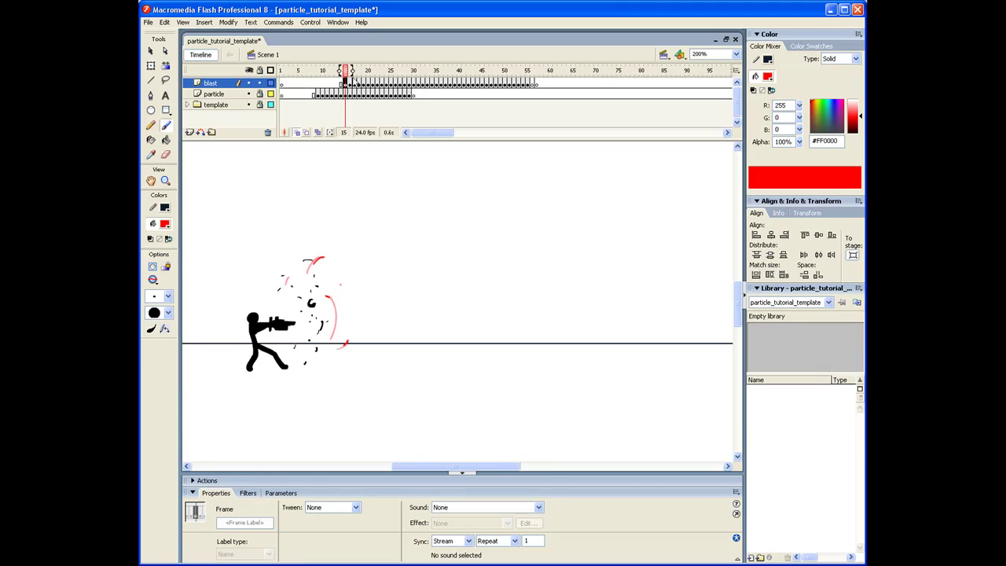
{"action": "left_click_drag", "start_coordinate": [382, 83], "coordinate": [484, 85]}
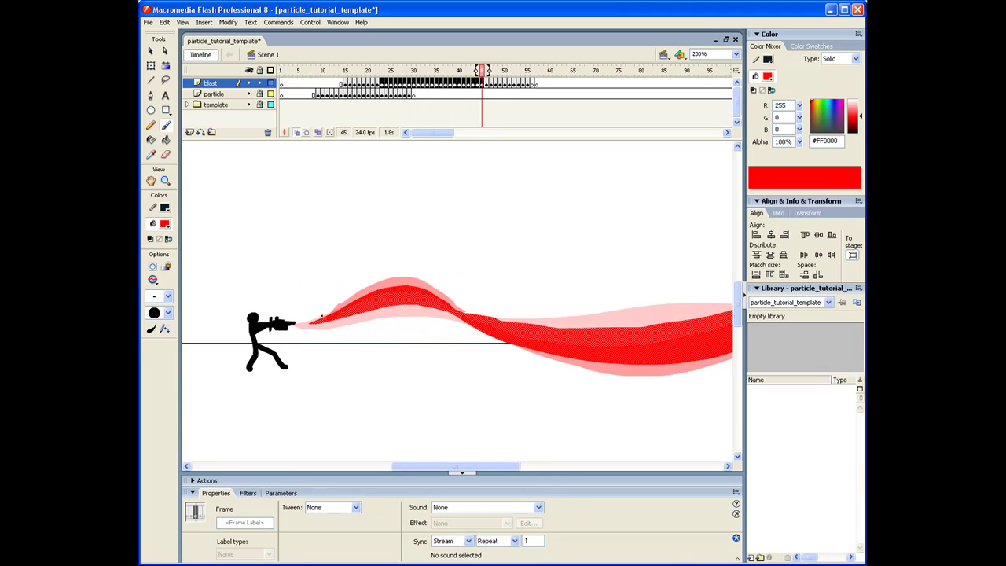
{"action": "left_click_drag", "start_coordinate": [298, 314], "coordinate": [308, 291]}
{"action": "key", "text": "."}
{"action": "key", "text": "."}
{"action": "key", "text": "period"}
{"action": "key", "text": "period"}
{"action": "key", "text": "period"}
{"action": "key", "text": "period"}
{"action": "key", "text": "period"}
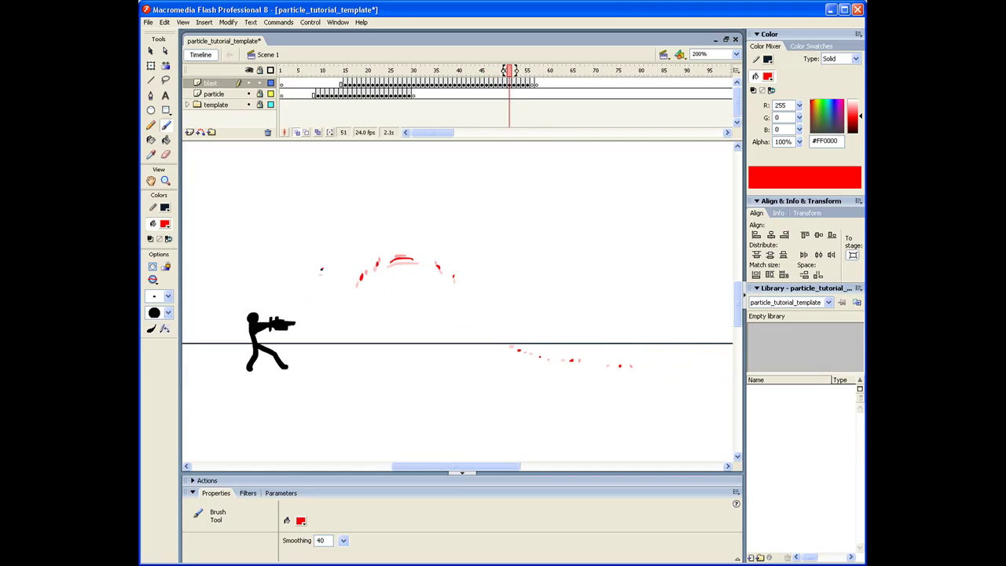
Brush a second spark from the muzzle starting on frame 45, moving it up and forward and shrinking it frame by frame.
{"action": "key", "text": "comma"}
{"action": "key", "text": "comma"}
{"action": "key", "text": "comma"}
{"action": "key", "text": "comma"}
{"action": "key", "text": "comma"}
{"action": "key", "text": "comma"}
{"action": "key", "text": "comma"}
{"action": "key", "text": "comma"}
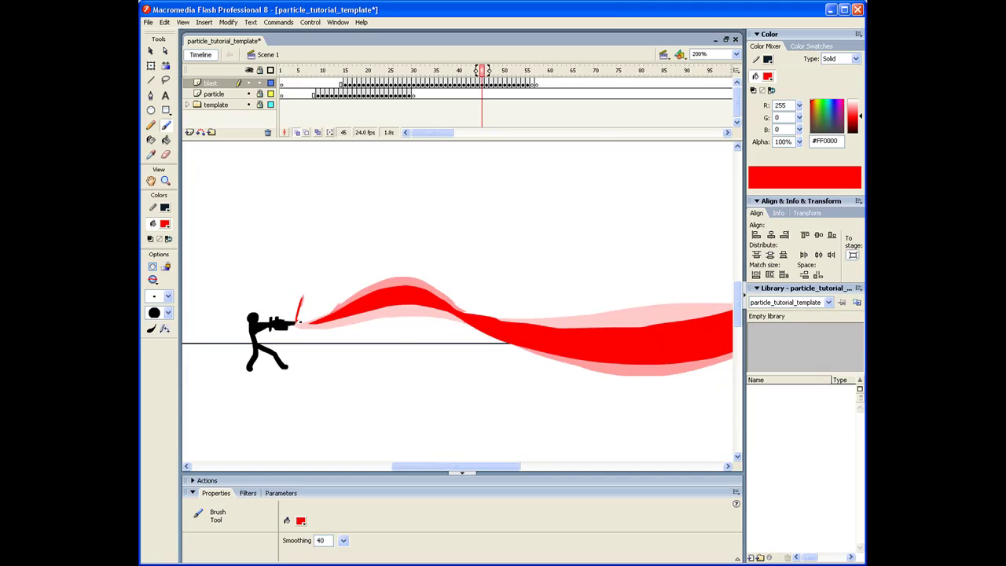
{"action": "key", "text": "period"}
{"action": "key", "text": "period"}
{"action": "key", "text": "period"}
{"action": "key", "text": "."}
{"action": "key", "text": "."}
{"action": "key", "text": "."}
{"action": "key", "text": "."}
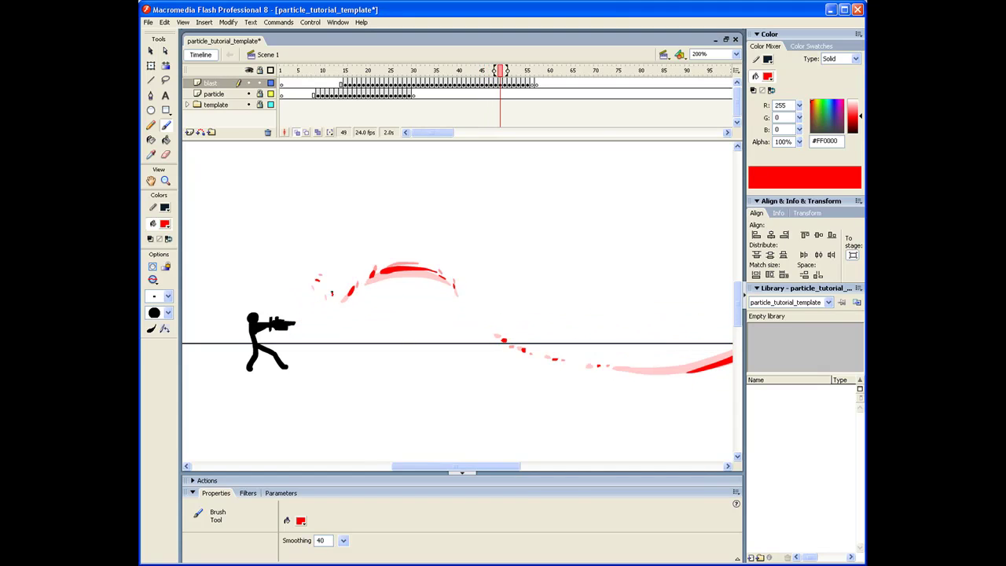
{"action": "key", "text": "period"}
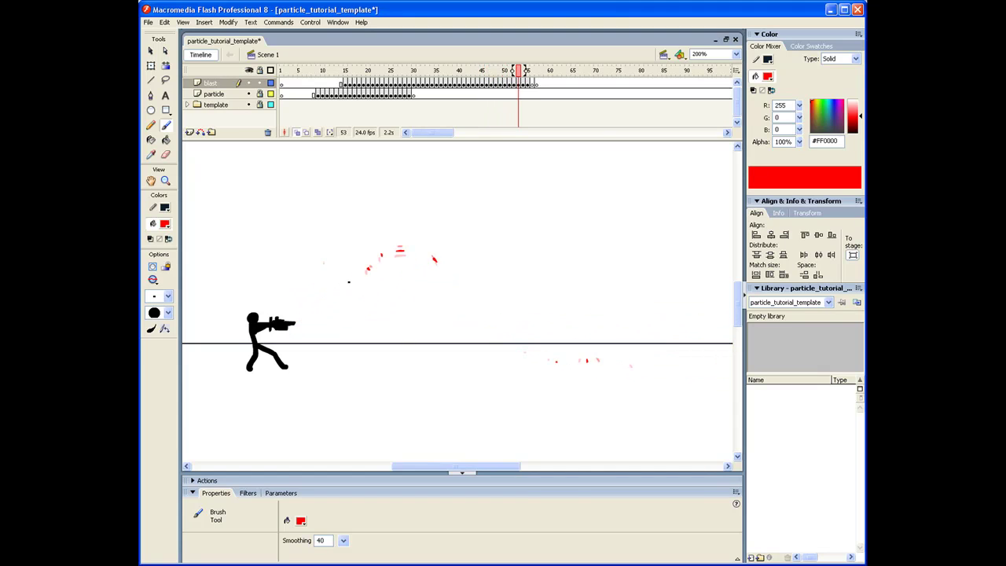
Brush a third spark below the muzzle starting on frame 45, dropping it down and forward through frame 52.
{"action": "key", "text": "comma"}
{"action": "key", "text": "comma"}
{"action": "key", "text": "comma"}
{"action": "key", "text": "comma"}
{"action": "key", "text": "comma"}
{"action": "key", "text": "comma"}
{"action": "key", "text": "comma"}
{"action": "key", "text": "comma"}
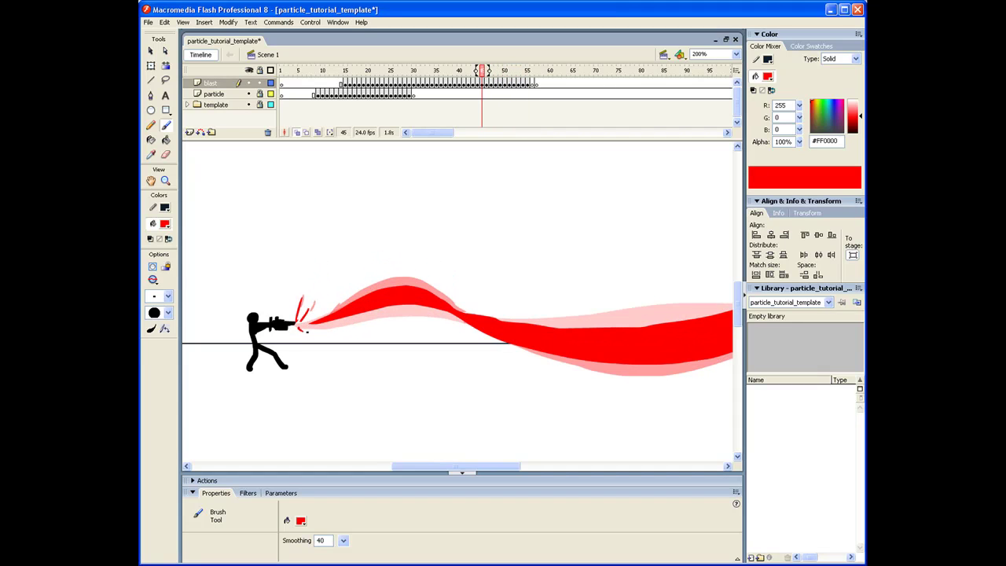
{"action": "key", "text": "period"}
{"action": "key", "text": "period"}
{"action": "key", "text": "period"}
{"action": "key", "text": "period"}
{"action": "key", "text": "period"}
{"action": "key", "text": "period"}
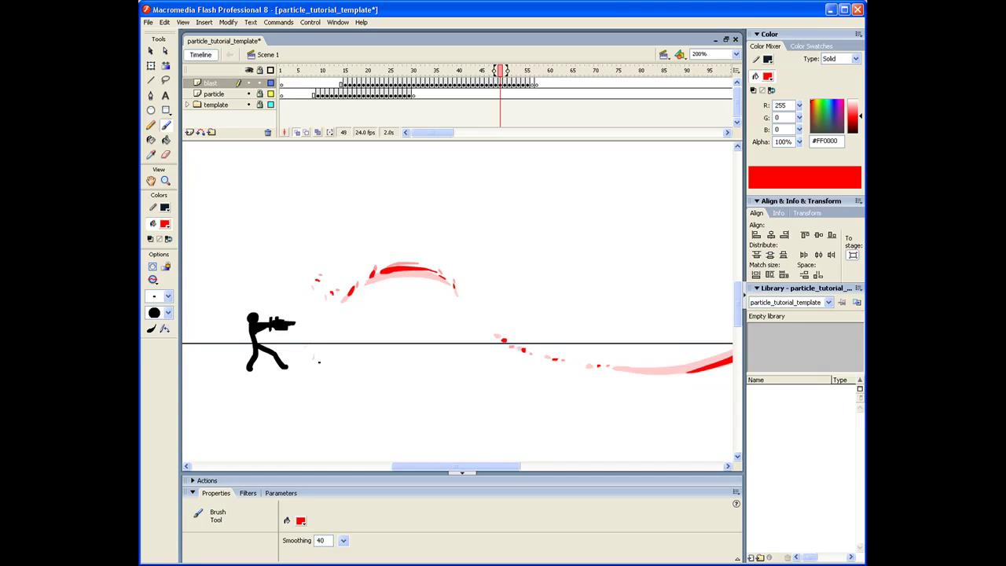
{"action": "key", "text": "period"}
Brush a fourth spark starting at the muzzle on frame 45, moving it forward and slightly down until it fades around frame 52.
{"action": "key", "text": "comma"}
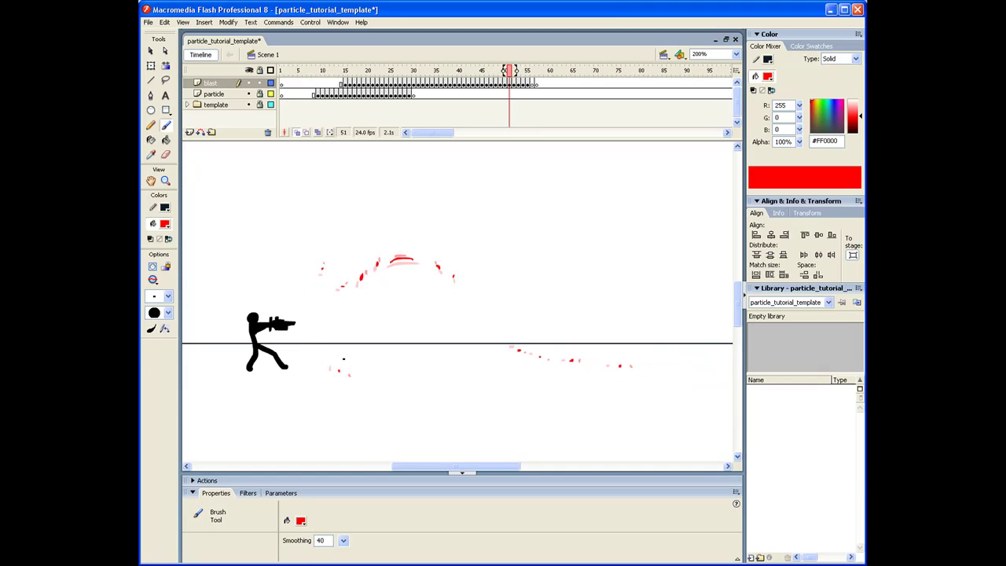
{"action": "key", "text": "comma"}
{"action": "key", "text": "comma"}
{"action": "key", "text": "comma"}
{"action": "key", "text": "comma"}
{"action": "key", "text": "comma"}
{"action": "key", "text": "comma"}
{"action": "key", "text": "period"}
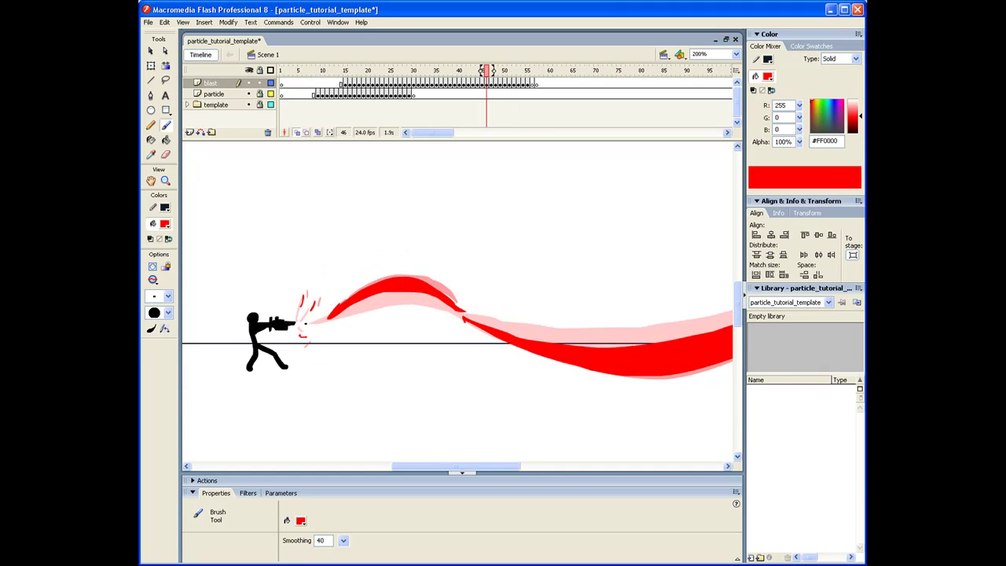
{"action": "key", "text": "comma"}
{"action": "key", "text": "period"}
{"action": "key", "text": "period"}
{"action": "key", "text": "period"}
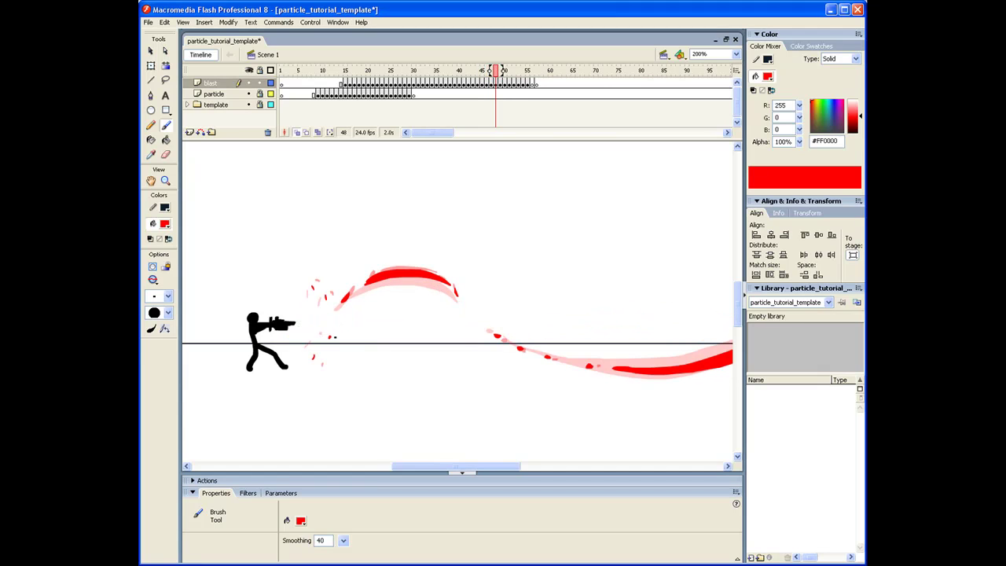
{"action": "key", "text": "period"}
{"action": "key", "text": "period"}
{"action": "key", "text": "period"}
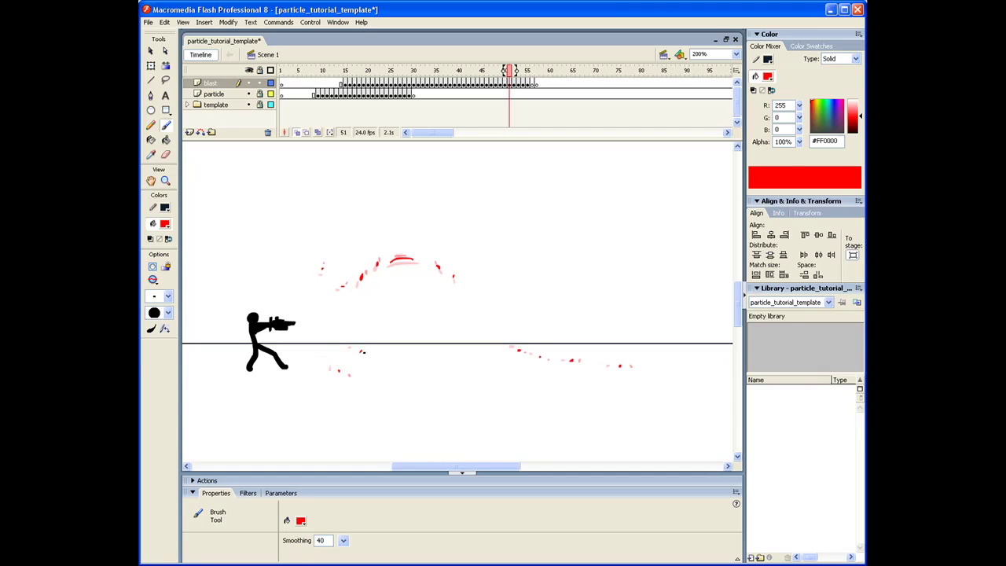
{"action": "key", "text": "period"}
{"action": "key", "text": "period"}
Brush a fifth spark from frame 46 onward, drifting it straight forward from the muzzle as a shrinking dot.
{"action": "key", "text": "comma"}
{"action": "key", "text": "comma"}
{"action": "key", "text": "comma"}
{"action": "key", "text": "comma"}
{"action": "key", "text": "comma"}
{"action": "key", "text": "comma"}
{"action": "key", "text": "comma"}
{"action": "key", "text": "comma"}
{"action": "key", "text": "comma"}
{"action": "key", "text": "period"}
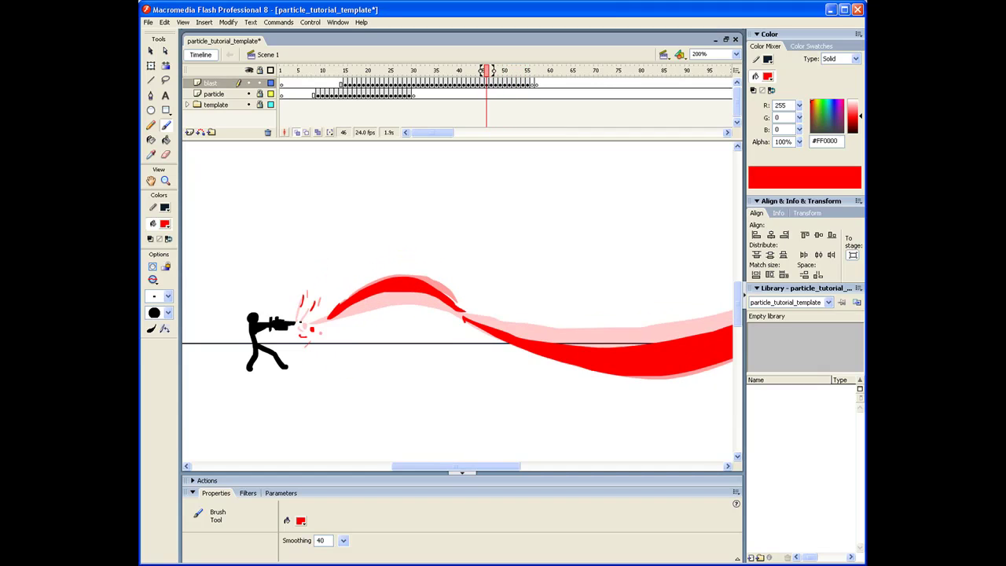
{"action": "key", "text": "period"}
{"action": "key", "text": "period"}
{"action": "key", "text": "period"}
{"action": "key", "text": "period"}
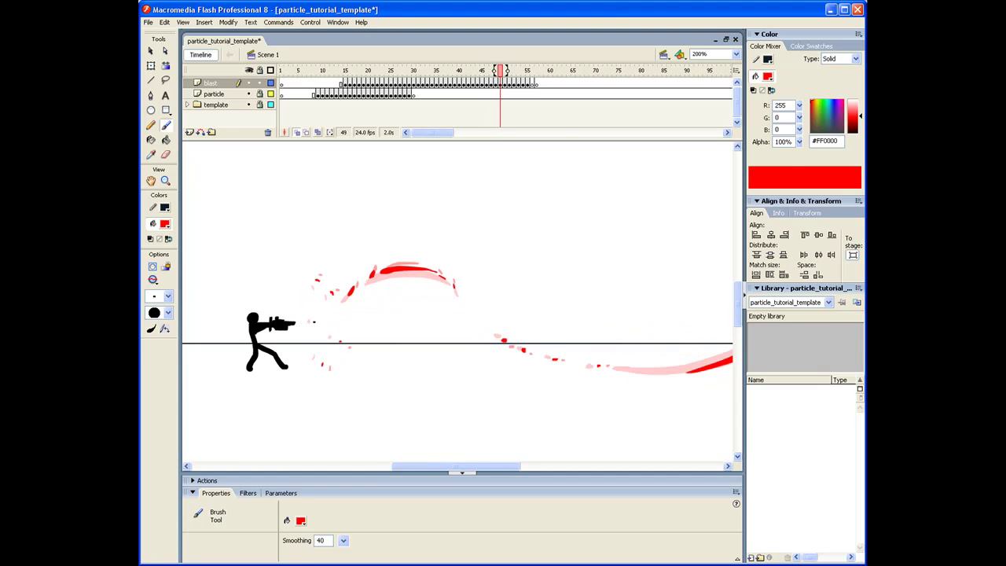
{"action": "key", "text": "period"}
{"action": "key", "text": "period"}
Brush a sixth spark just above the muzzle, drifting it up and forward frame by frame through about frame 52.
{"action": "key", "text": "comma"}
{"action": "key", "text": "comma"}
{"action": "key", "text": "comma"}
{"action": "key", "text": "comma"}
{"action": "key", "text": "comma"}
{"action": "key", "text": "period"}
{"action": "key", "text": "period"}
{"action": "key", "text": "period"}
{"action": "key", "text": "period"}
{"action": "key", "text": "period"}
Brush a seventh small spark beneath the muzzle from frame 45 onward, dropping it toward the figure's front foot.
{"action": "key", "text": "comma"}
{"action": "key", "text": "comma"}
{"action": "key", "text": "comma"}
{"action": "key", "text": "comma"}
{"action": "key", "text": "comma"}
{"action": "key", "text": "comma"}
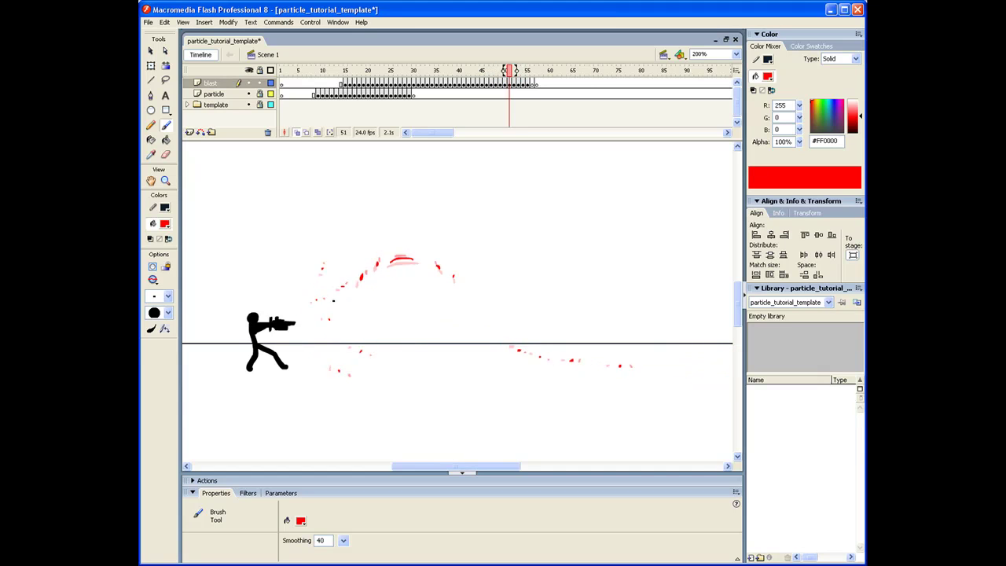
{"action": "key", "text": "comma"}
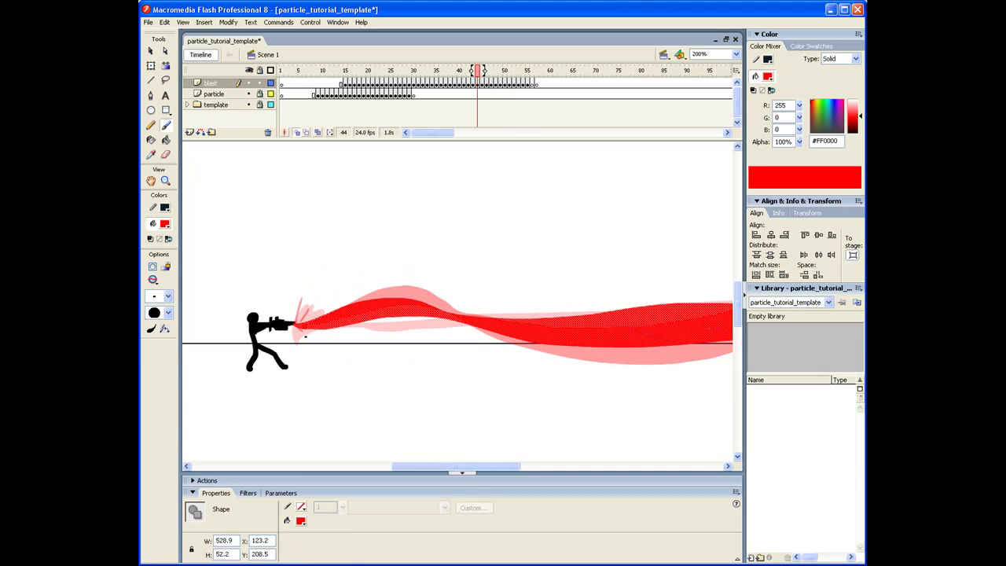
{"action": "key", "text": "period"}
{"action": "key", "text": "period"}
{"action": "key", "text": "period"}
{"action": "key", "text": "period"}
{"action": "key", "text": "period"}
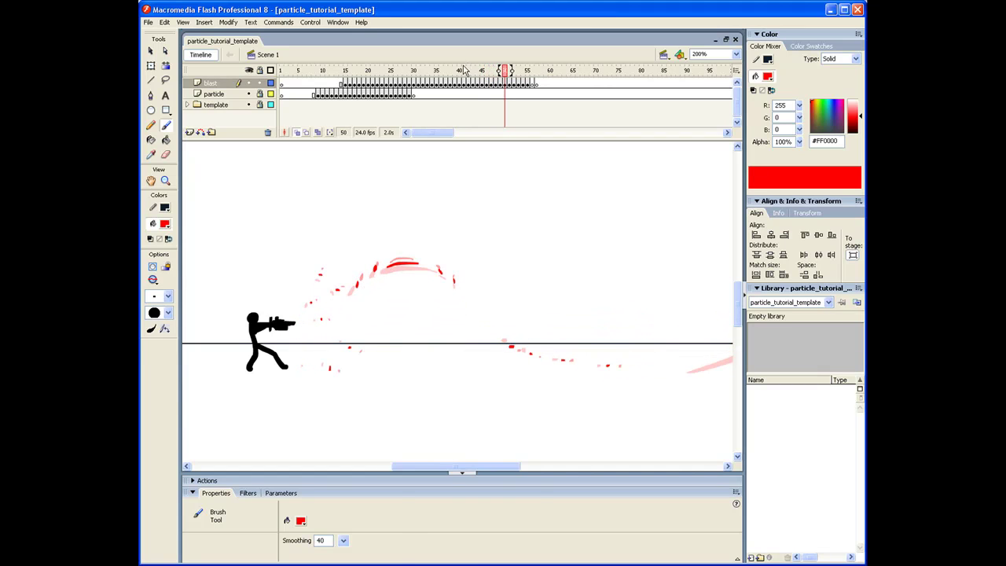
Play back the blast from frame 30 and run a test movie to check the muzzle sparks.
{"action": "mouse_move", "coordinate": [463, 70]}
{"action": "left_mouse_down"}
{"action": "mouse_move", "coordinate": [419, 70]}
{"action": "mouse_move", "coordinate": [517, 79]}
{"action": "mouse_move", "coordinate": [414, 78]}
{"action": "left_mouse_up"}
{"action": "key", "text": "Return"}
{"action": "key", "text": "ctrl+Return"}
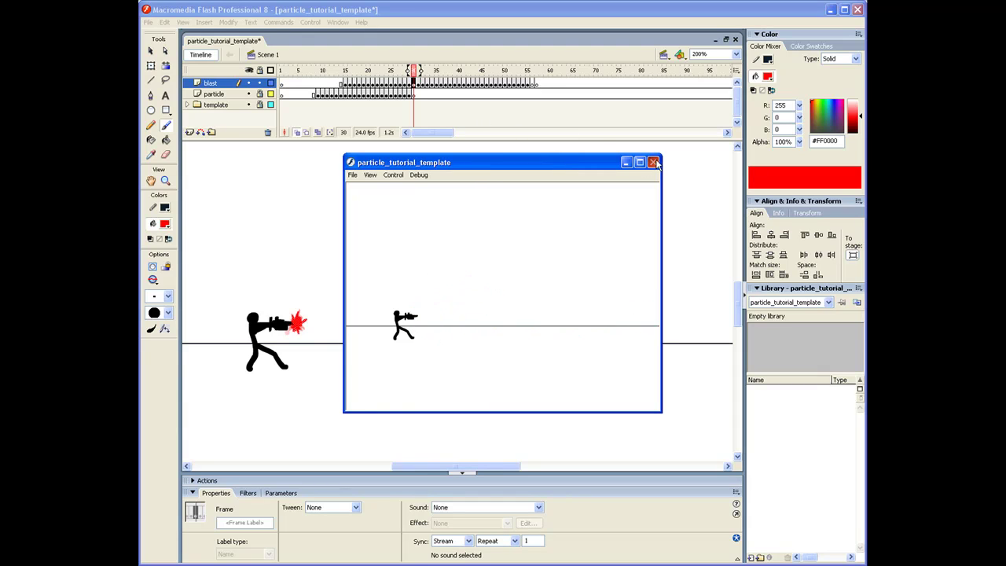
{"action": "left_click", "coordinate": [653, 163]}
Scrub through the charge-up particles, the blast burst at frame 38 and the fading beam at frame 50 to review the motion.
{"action": "left_click_drag", "start_coordinate": [419, 82], "coordinate": [346, 75]}
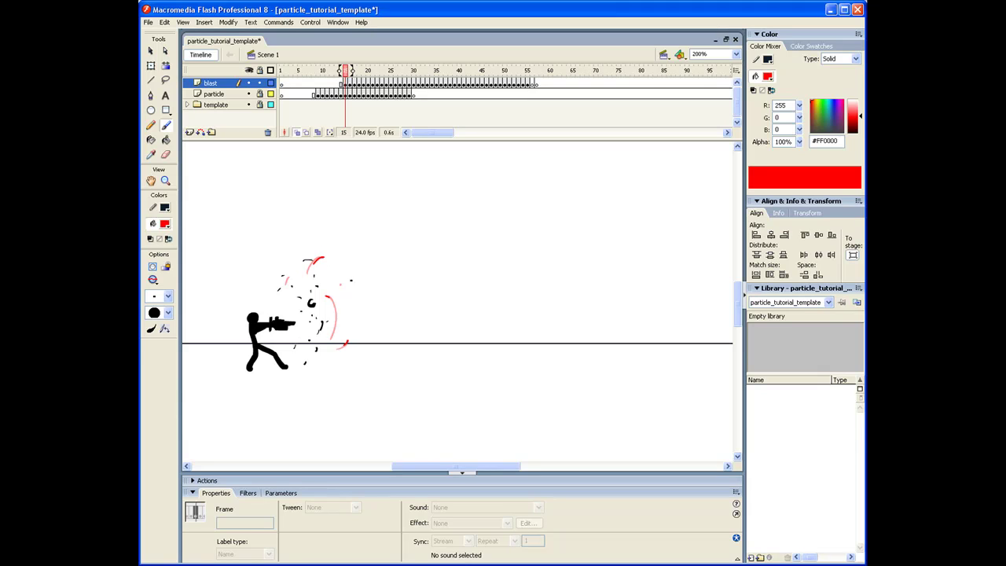
{"action": "left_click_drag", "start_coordinate": [346, 75], "coordinate": [364, 75]}
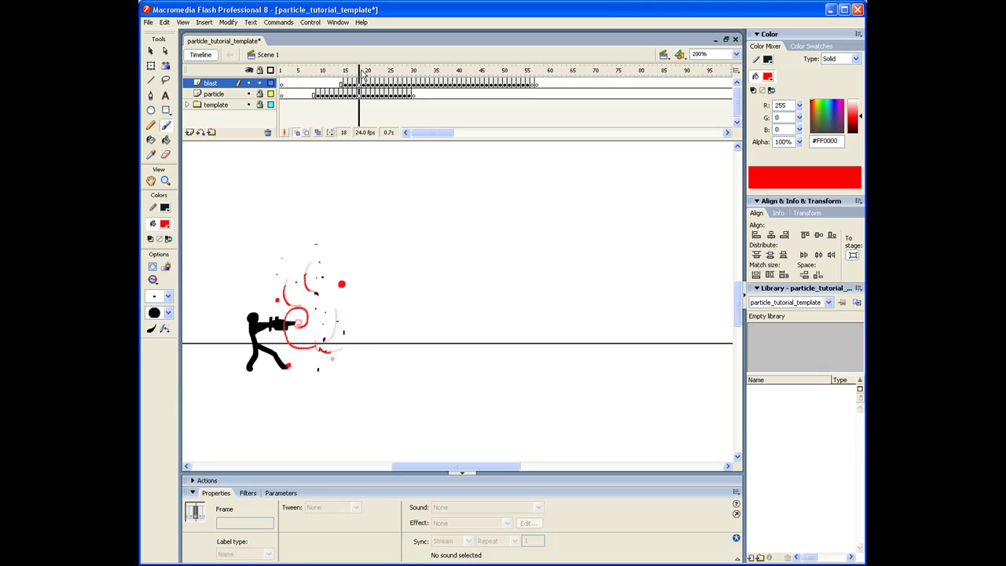
{"action": "left_click_drag", "start_coordinate": [326, 310], "coordinate": [300, 325]}
{"action": "key", "text": "ctrl+z"}
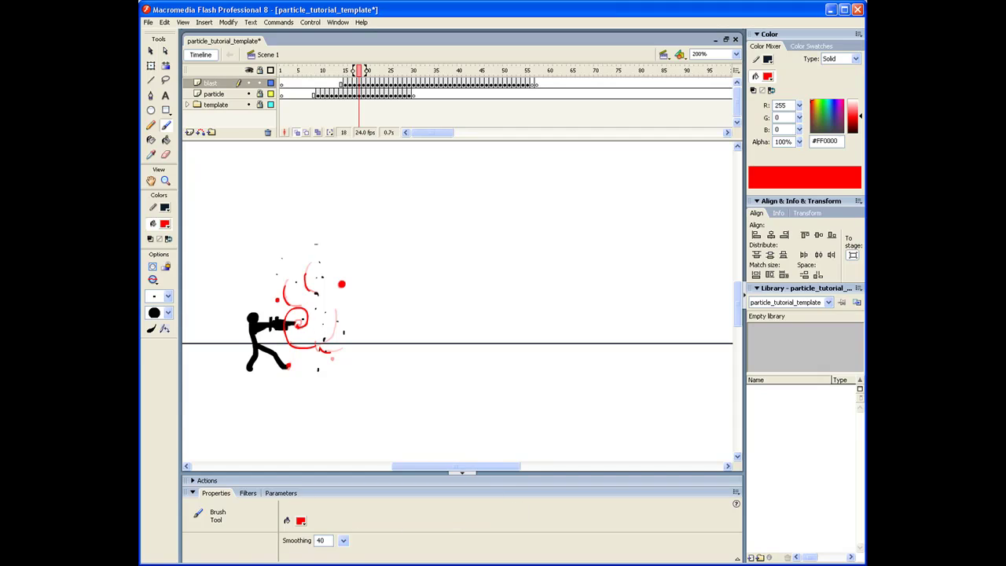
{"action": "key", "text": "ctrl+a"}
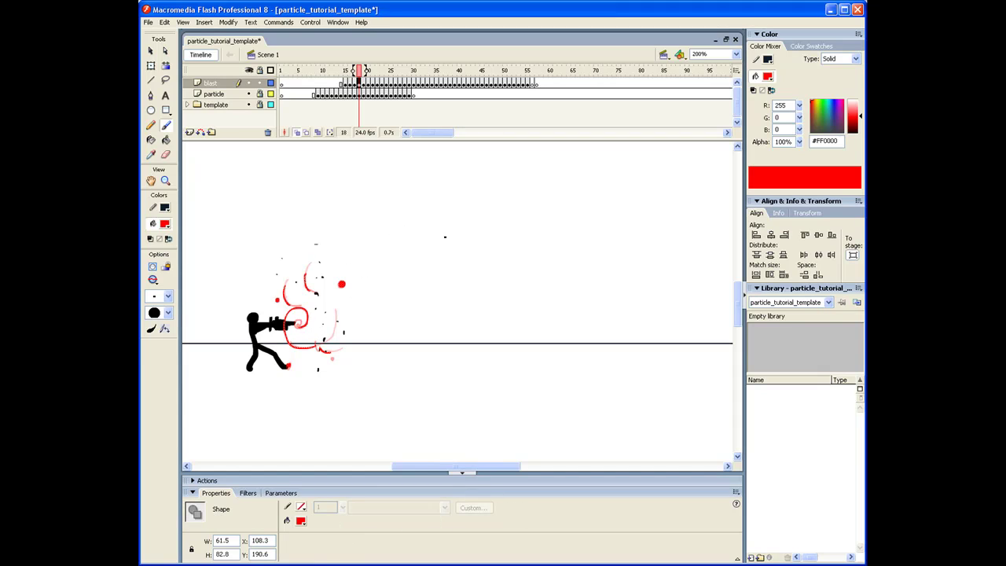
{"action": "left_click_drag", "start_coordinate": [367, 70], "coordinate": [450, 57]}
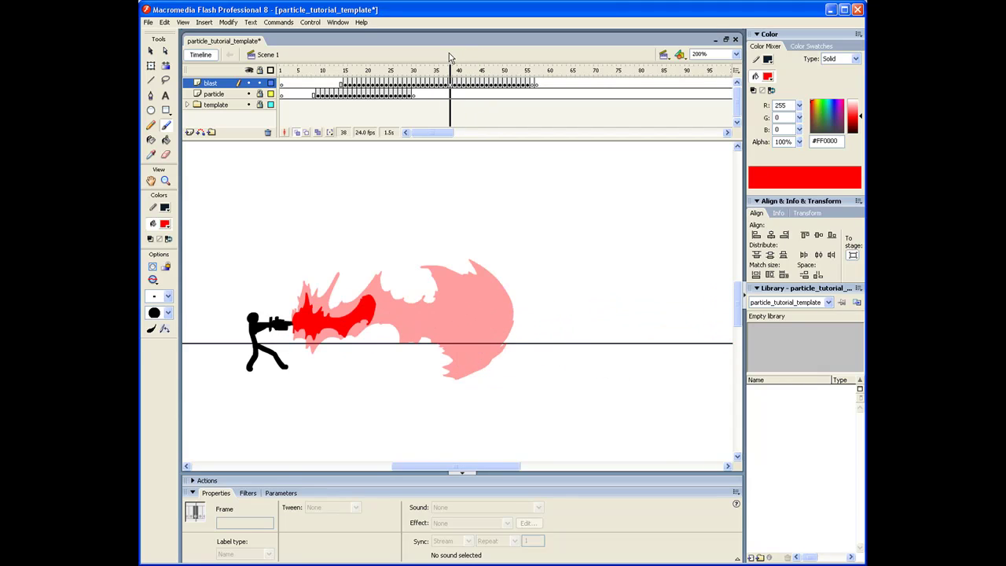
{"action": "left_click_drag", "start_coordinate": [396, 314], "coordinate": [407, 294]}
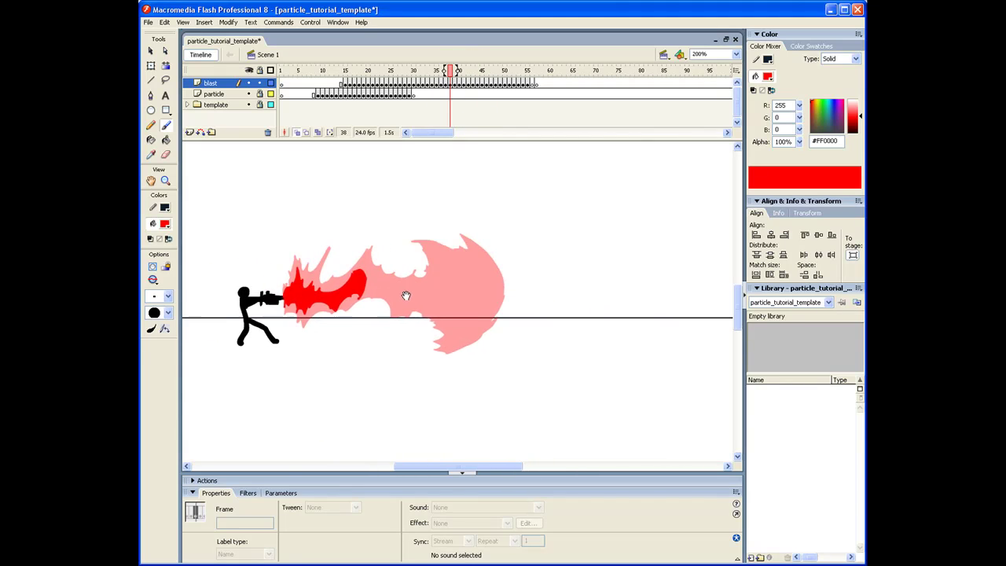
{"action": "left_click_drag", "start_coordinate": [456, 69], "coordinate": [505, 71]}
{"action": "left_click_drag", "start_coordinate": [445, 252], "coordinate": [252, 283]}
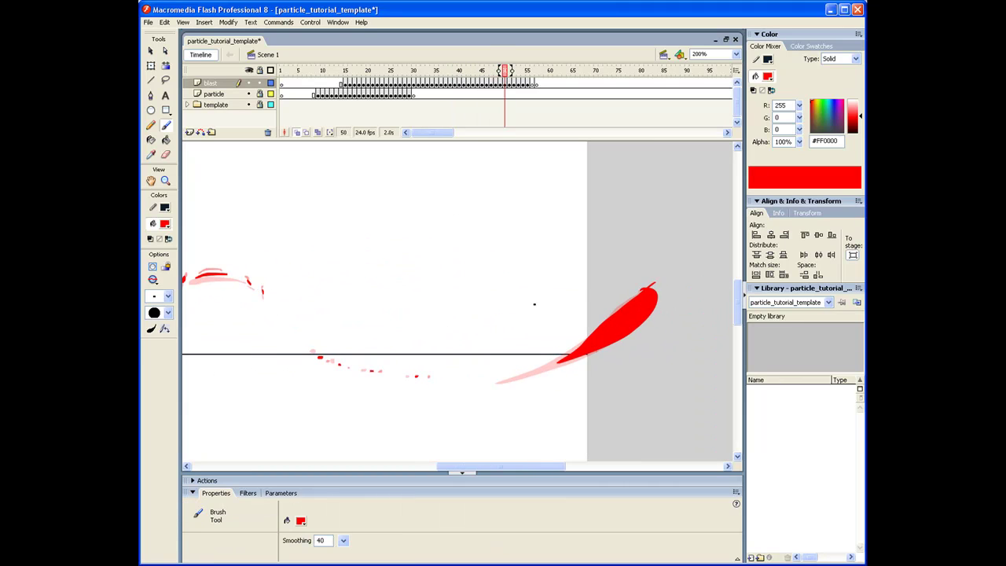
{"action": "mouse_move", "coordinate": [531, 265]}
{"action": "left_mouse_down"}
{"action": "mouse_move", "coordinate": [552, 332]}
{"action": "mouse_move", "coordinate": [533, 373]}
{"action": "left_mouse_up"}
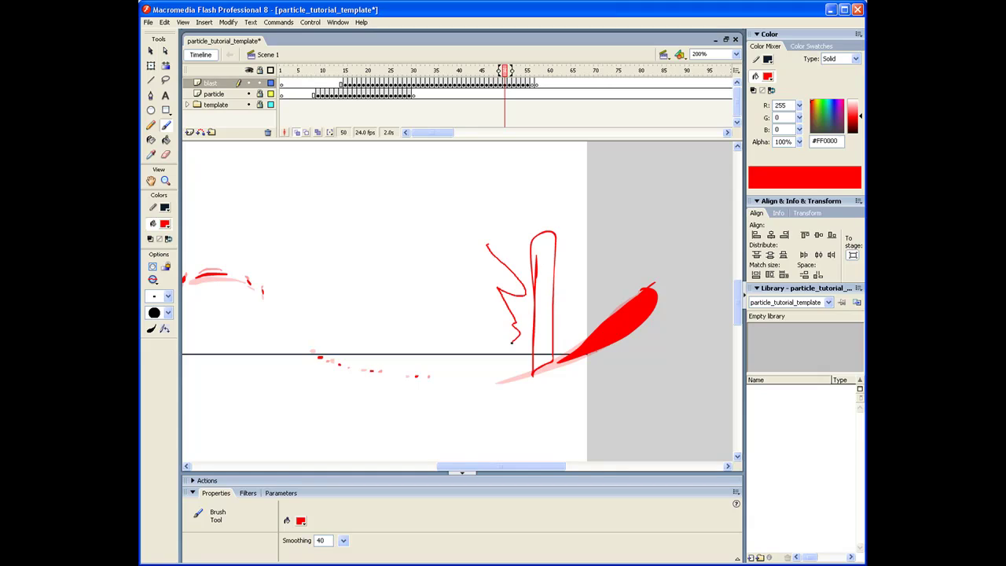
{"action": "left_click_drag", "start_coordinate": [519, 281], "coordinate": [520, 296]}
{"action": "key", "text": "ctrl+z"}
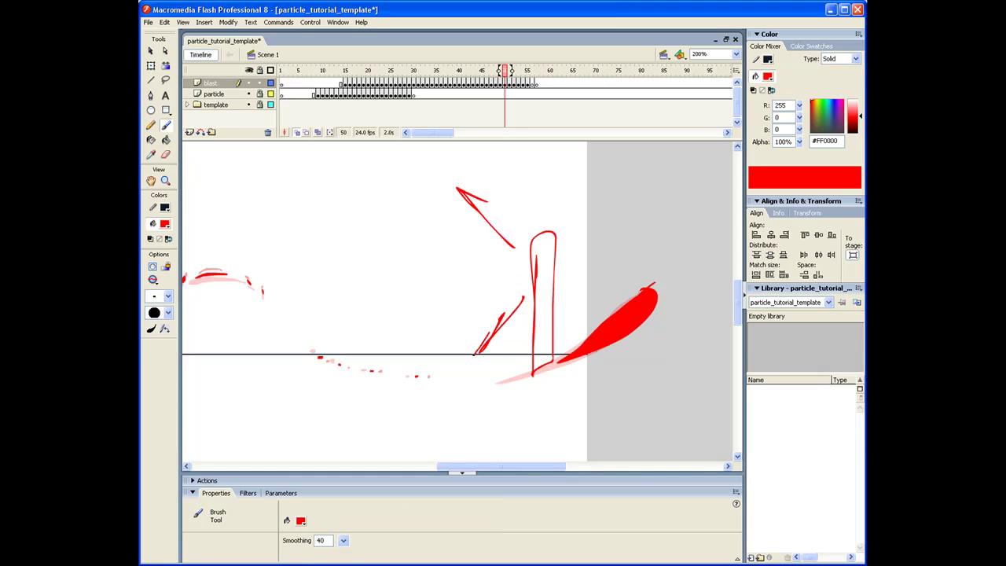
{"action": "key", "text": "ctrl+z"}
{"action": "key", "text": "ctrl+z"}
{"action": "key", "text": "ctrl+z"}
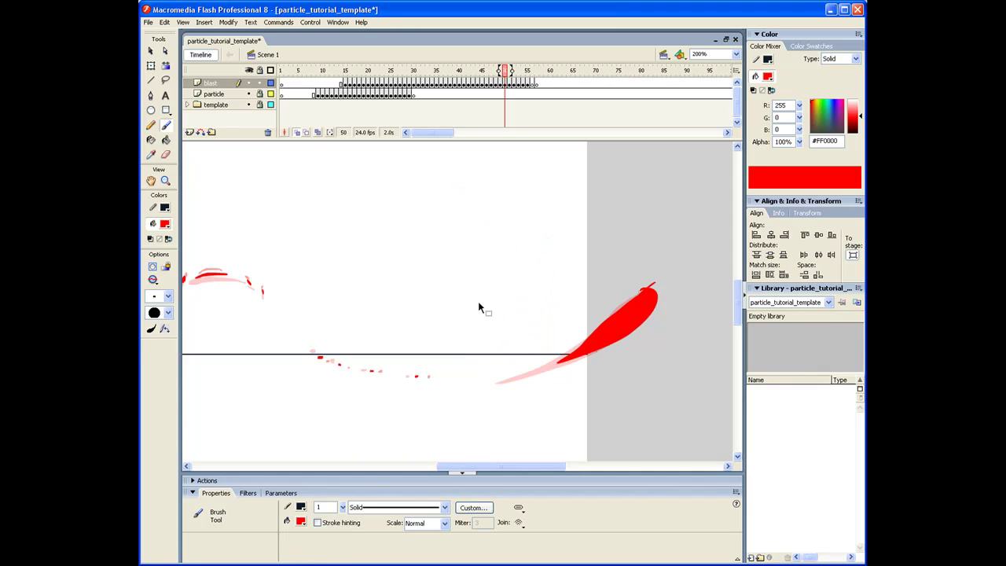
Save the animation file and go back to the stick figure on frame 50.
{"action": "mouse_move", "coordinate": [419, 329]}
{"action": "left_mouse_down"}
{"action": "mouse_move", "coordinate": [602, 304]}
{"action": "mouse_move", "coordinate": [559, 344]}
{"action": "mouse_move", "coordinate": [611, 327]}
{"action": "mouse_move", "coordinate": [558, 324]}
{"action": "left_mouse_up"}
{"action": "key", "text": "ctrl+s"}
{"action": "left_click", "coordinate": [419, 117]}
{"action": "mouse_move", "coordinate": [366, 258]}
{"action": "left_mouse_down"}
{"action": "mouse_move", "coordinate": [557, 275]}
{"action": "mouse_move", "coordinate": [425, 290]}
{"action": "mouse_move", "coordinate": [441, 269]}
{"action": "mouse_move", "coordinate": [478, 281]}
{"action": "mouse_move", "coordinate": [445, 283]}
{"action": "mouse_move", "coordinate": [487, 279]}
{"action": "mouse_move", "coordinate": [387, 295]}
{"action": "mouse_move", "coordinate": [512, 252]}
{"action": "mouse_move", "coordinate": [393, 281]}
{"action": "mouse_move", "coordinate": [537, 259]}
{"action": "mouse_move", "coordinate": [486, 253]}
{"action": "mouse_move", "coordinate": [541, 251]}
{"action": "mouse_move", "coordinate": [544, 260]}
{"action": "left_mouse_up"}
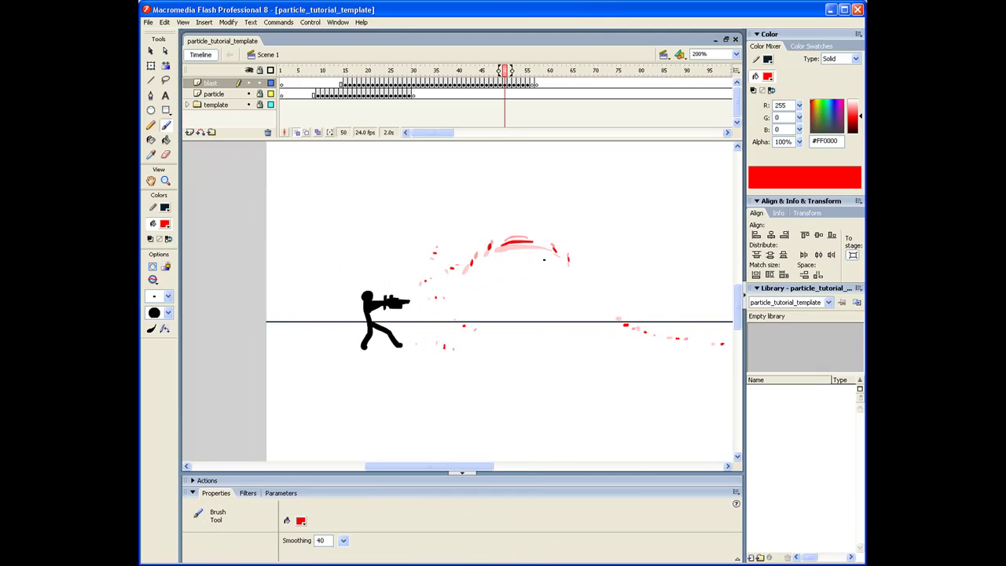